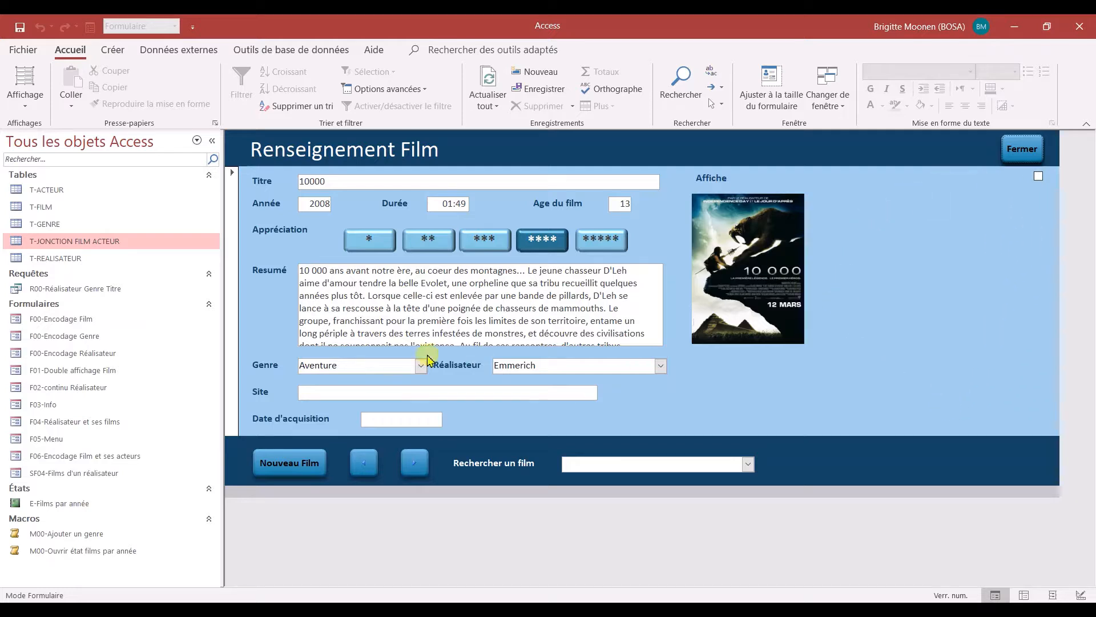
- View the records of the T-JONCTION FILM ACTEUR table alongside the Renseignement Film form
{"action": "double_click", "coordinate": [90, 245]}
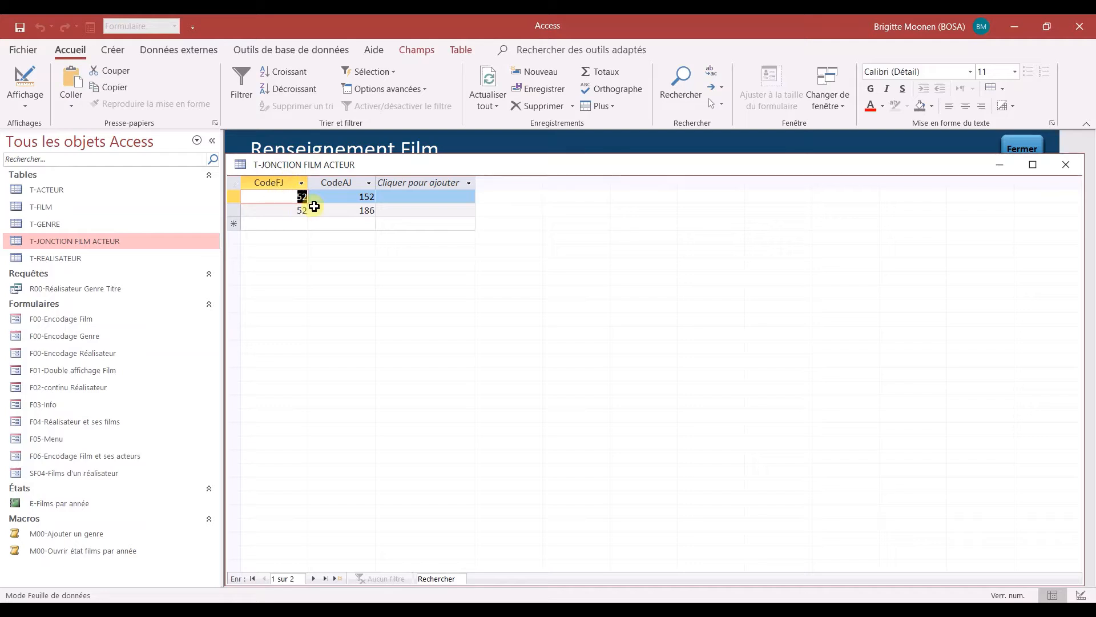
{"action": "left_click_drag", "start_coordinate": [428, 166], "coordinate": [453, 298]}
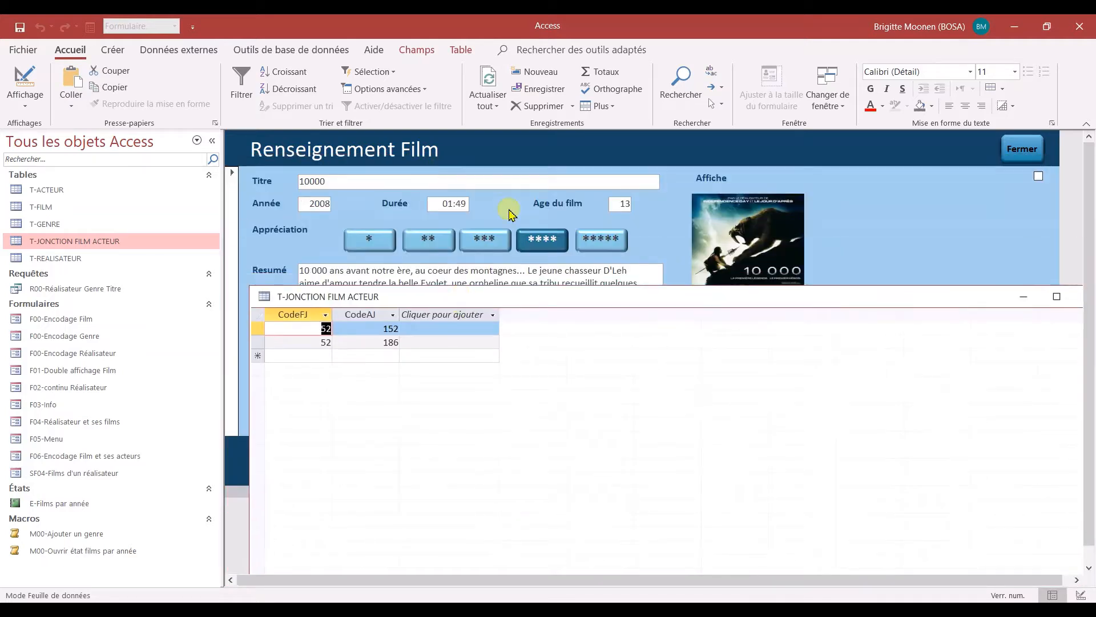
{"action": "left_click", "coordinate": [542, 162]}
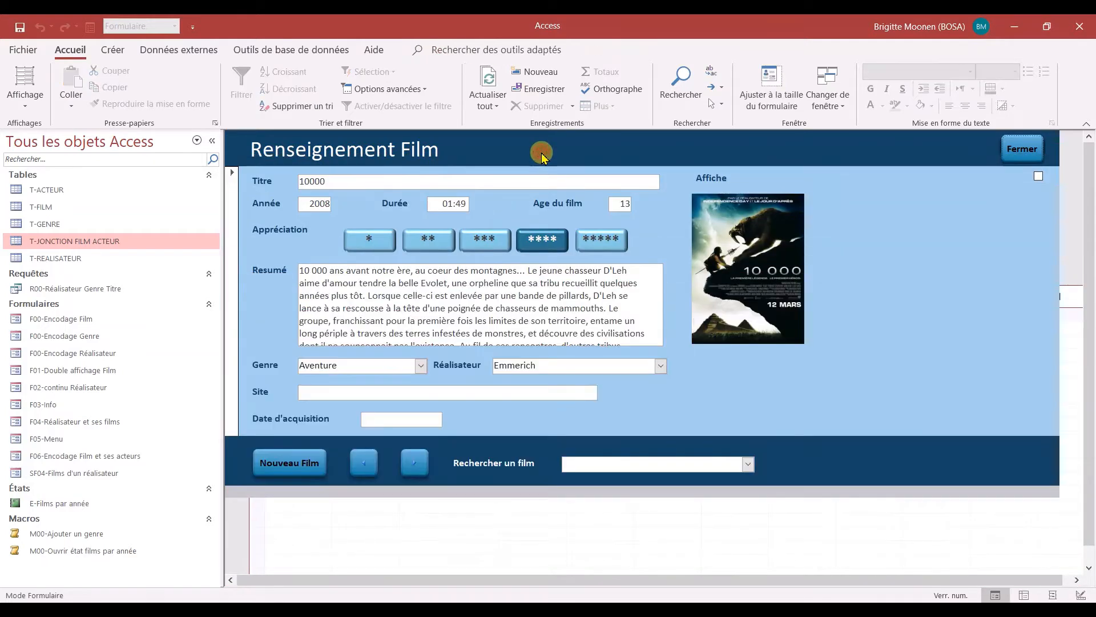
- Examine the database relationships linking T-FILM and T-ACTEUR through T-JONCTION FILM ACTEUR, and close the relationships window
{"action": "left_click", "coordinate": [297, 50]}
{"action": "left_click", "coordinate": [208, 85]}
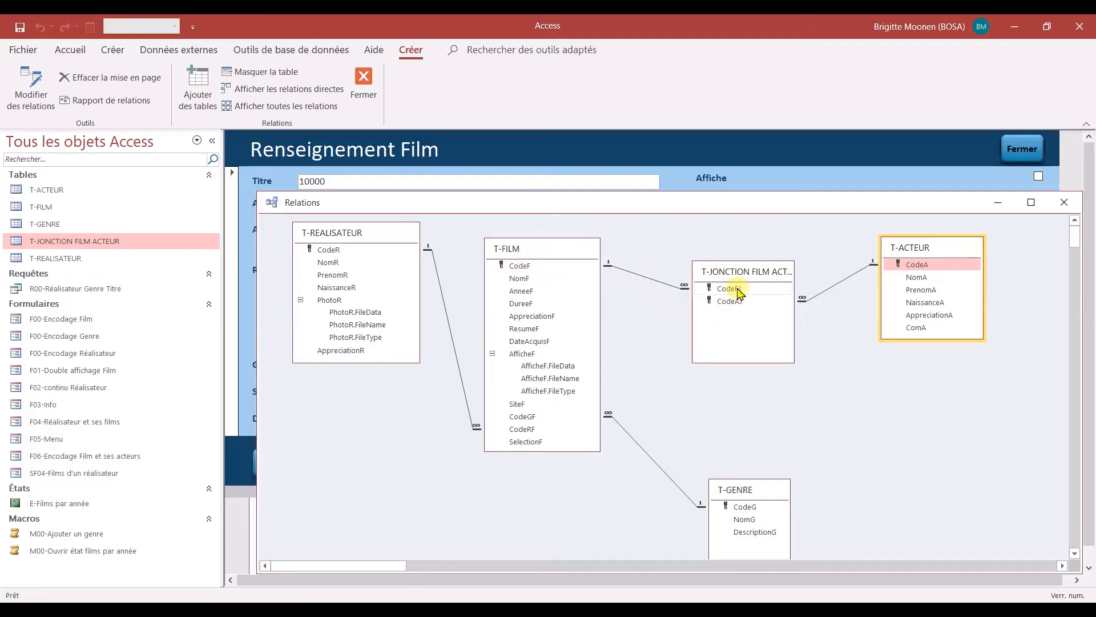
{"action": "left_click", "coordinate": [558, 148]}
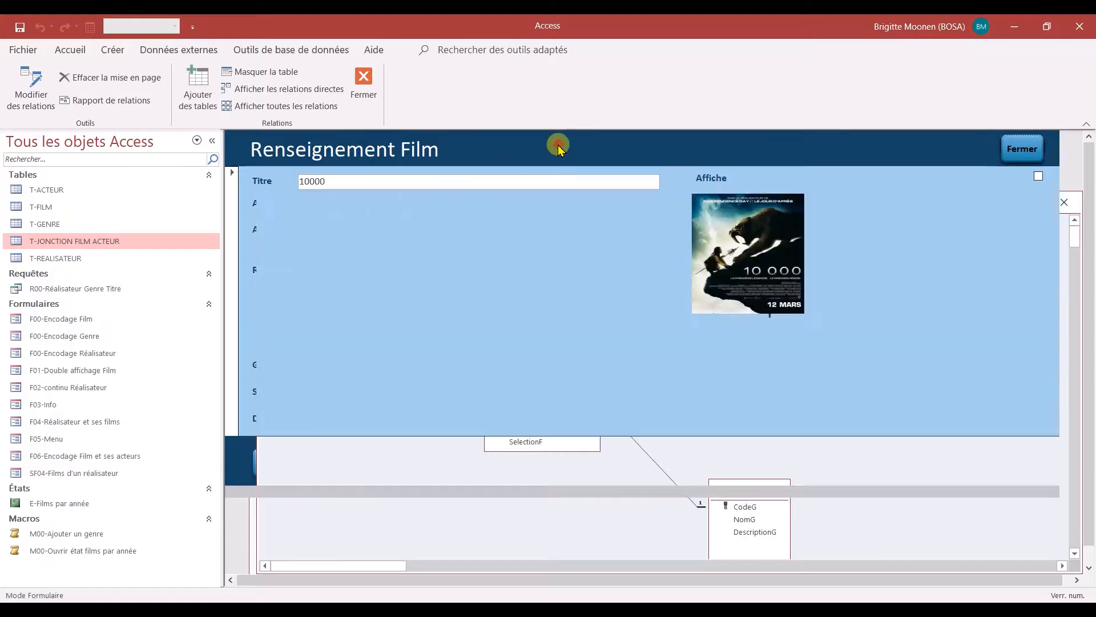
{"action": "left_click", "coordinate": [576, 533]}
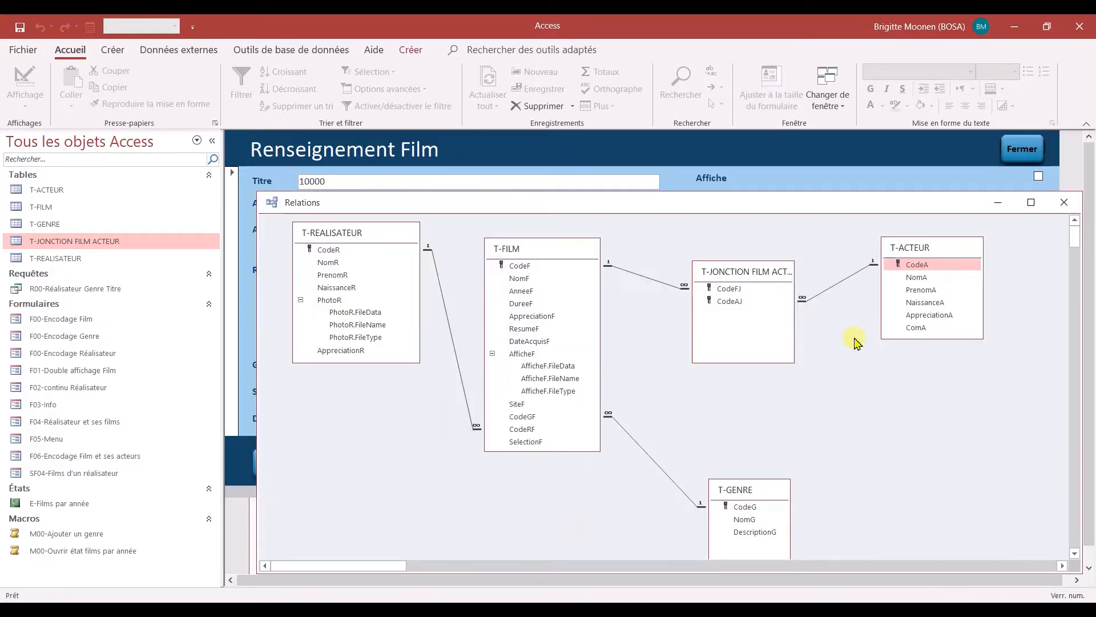
{"action": "left_click", "coordinate": [1065, 201]}
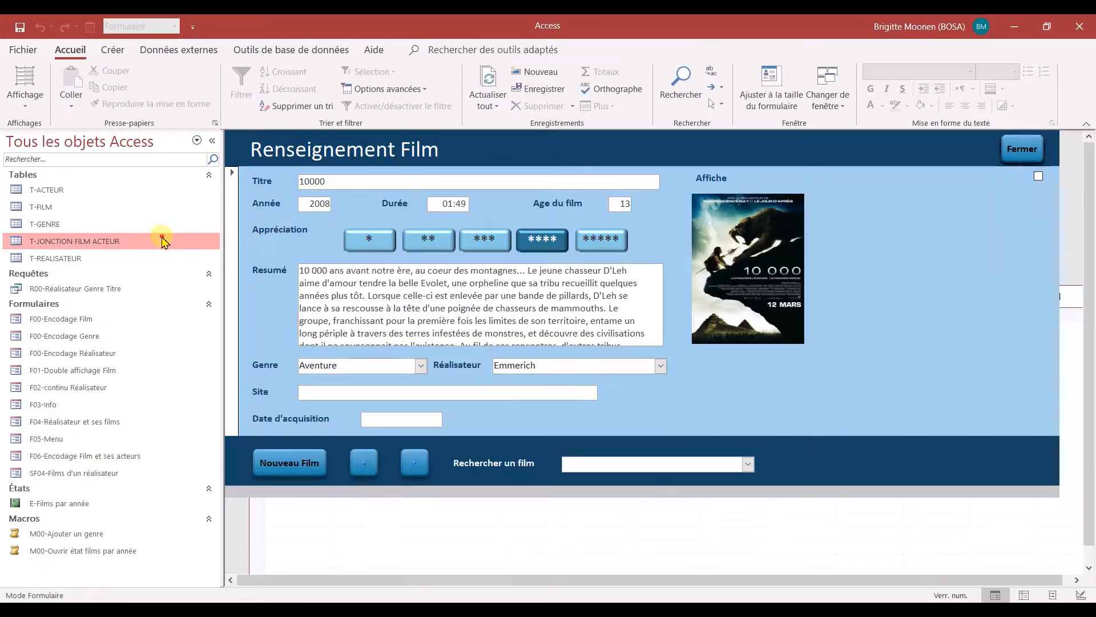
- Compare the film and actor codes in T-JONCTION FILM ACTEUR with the records of T-ACTEUR, and close both tables
{"action": "double_click", "coordinate": [162, 241]}
{"action": "left_click_drag", "start_coordinate": [394, 294], "coordinate": [395, 150]}
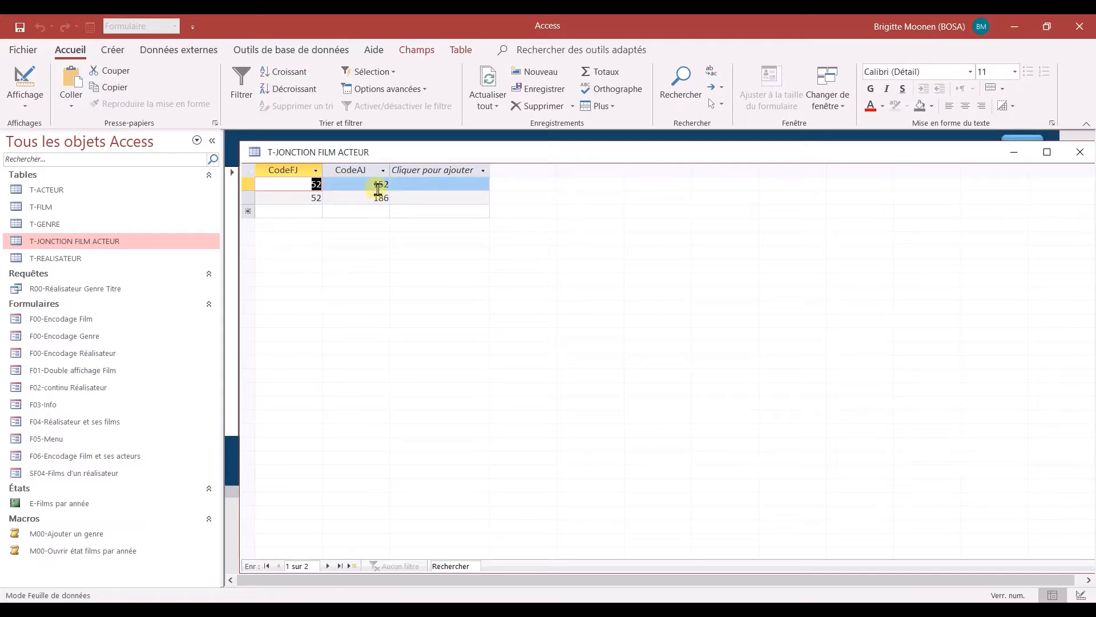
{"action": "double_click", "coordinate": [47, 190]}
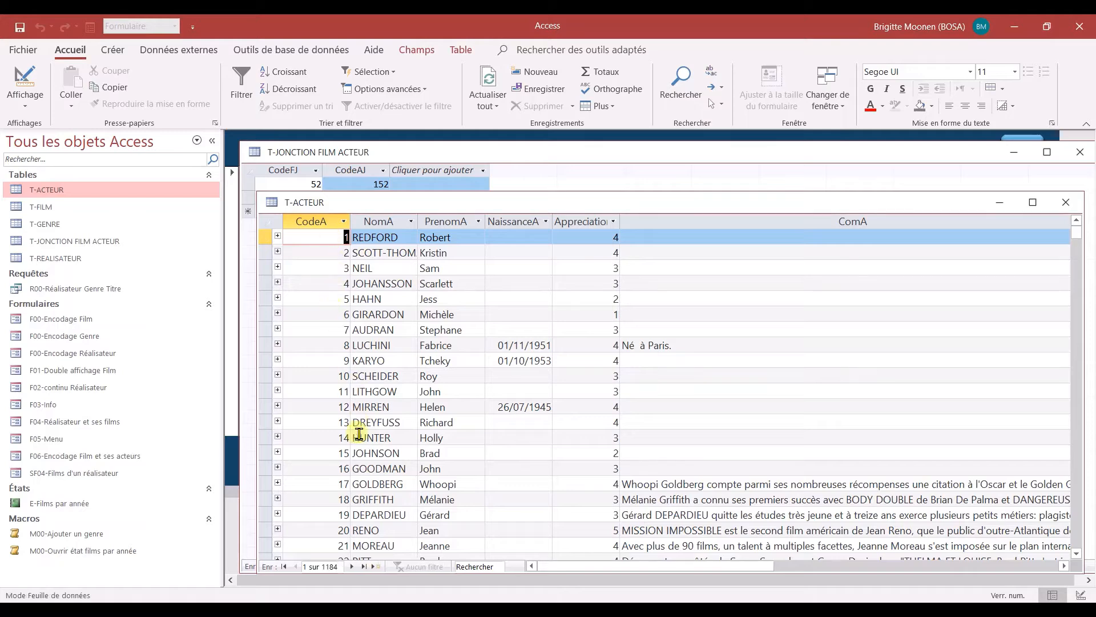
{"action": "left_click", "coordinate": [1065, 202]}
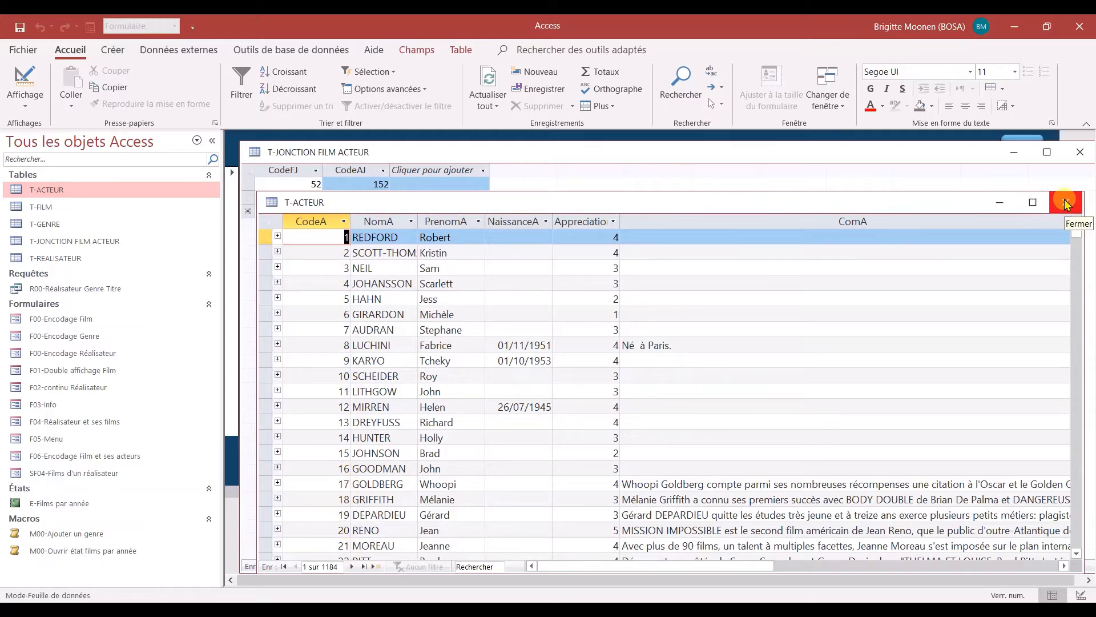
{"action": "left_click", "coordinate": [1065, 203]}
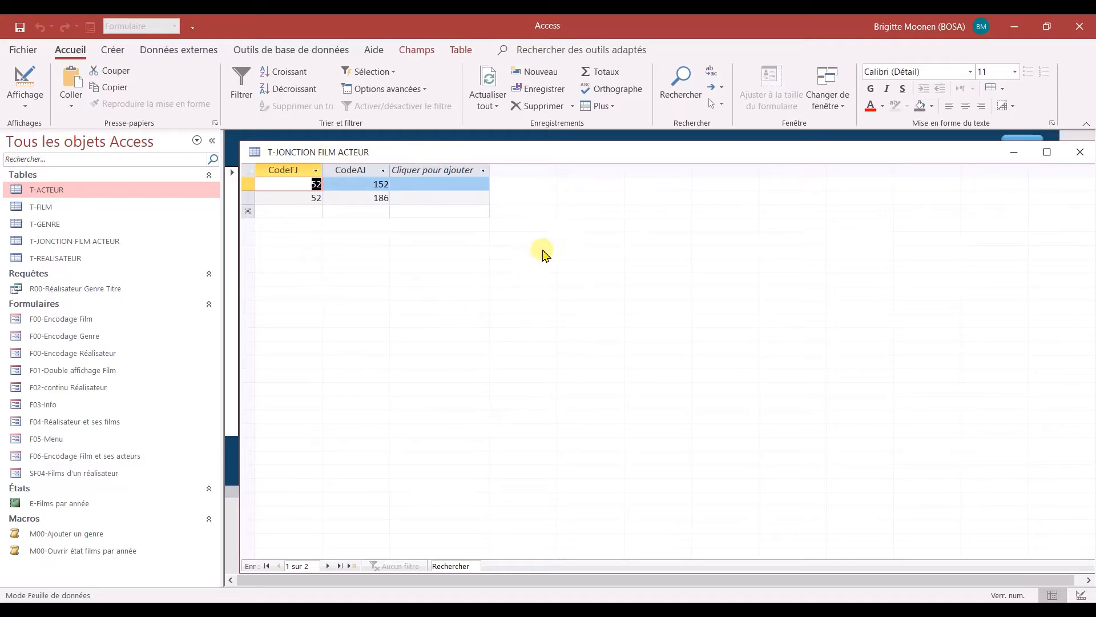
{"action": "left_click", "coordinate": [1081, 152]}
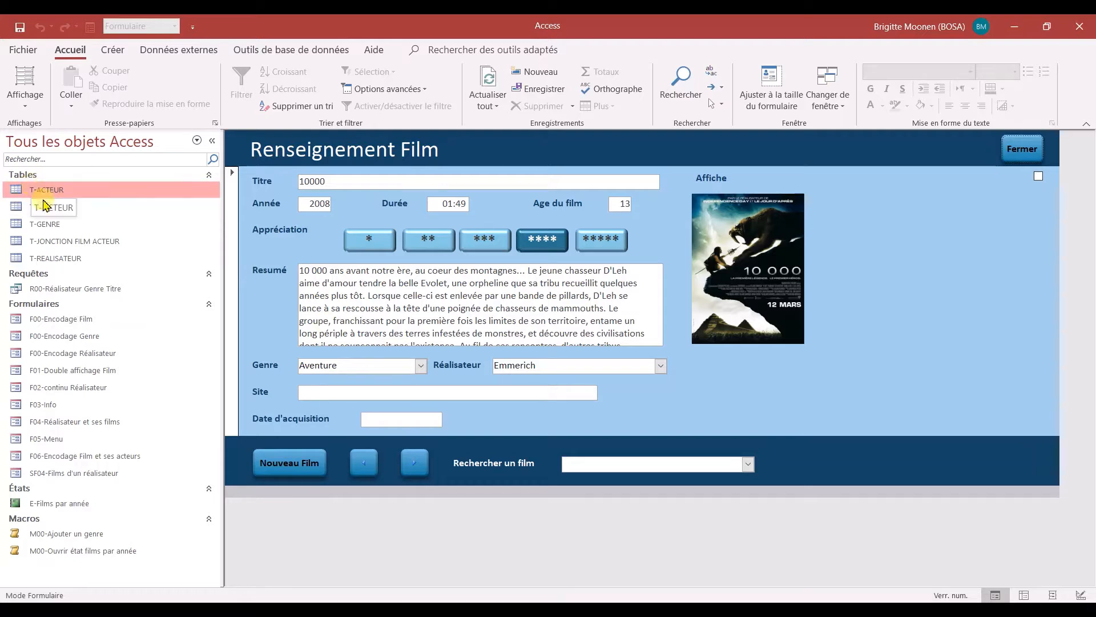
{"action": "double_click", "coordinate": [58, 241]}
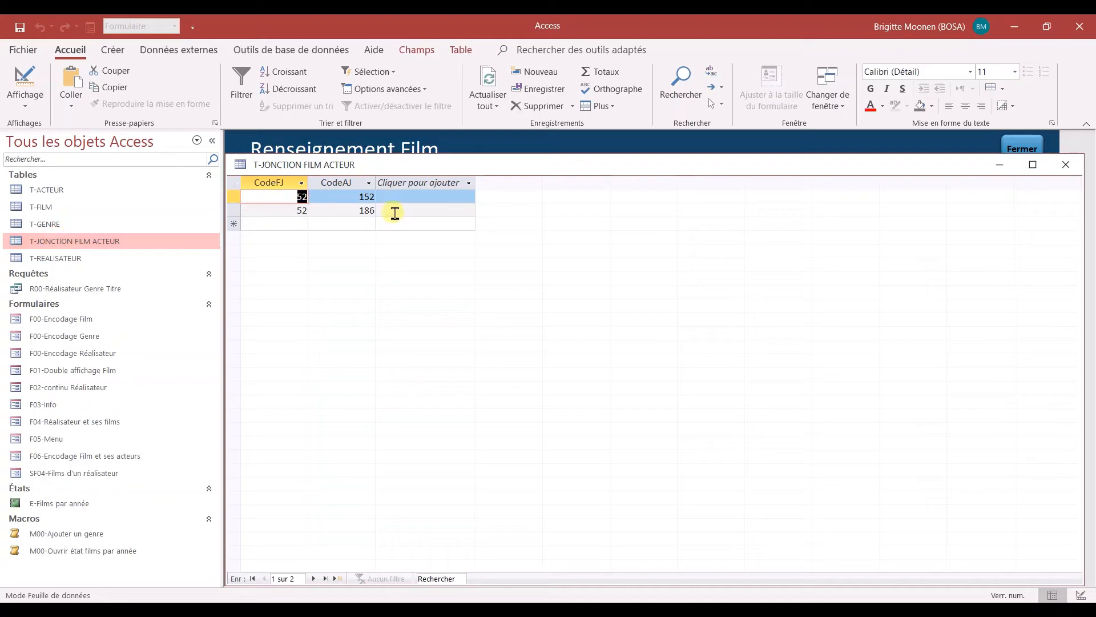
{"action": "left_click", "coordinate": [1063, 171]}
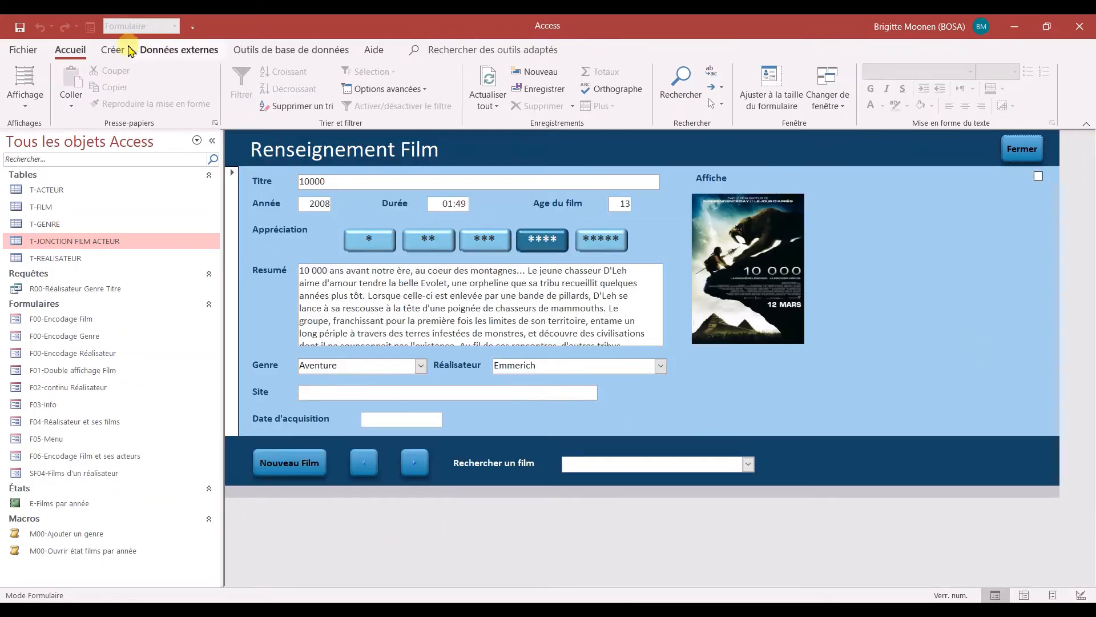
- Create a blank form in design view and move its window over the middle of the Renseignement Film form
{"action": "left_click", "coordinate": [111, 49]}
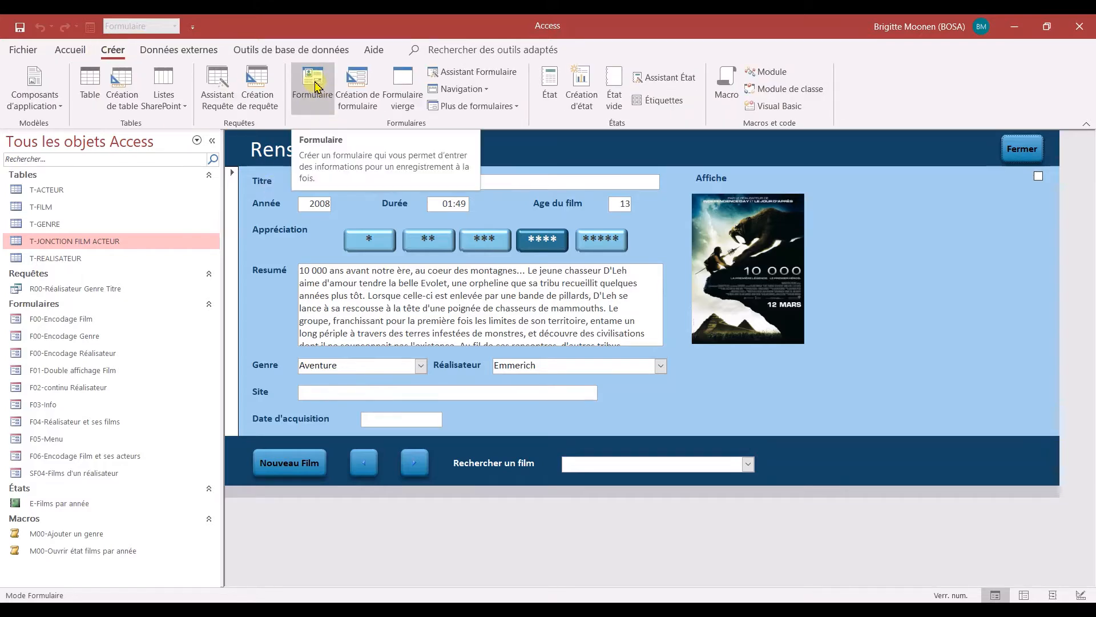
{"action": "left_click", "coordinate": [357, 86]}
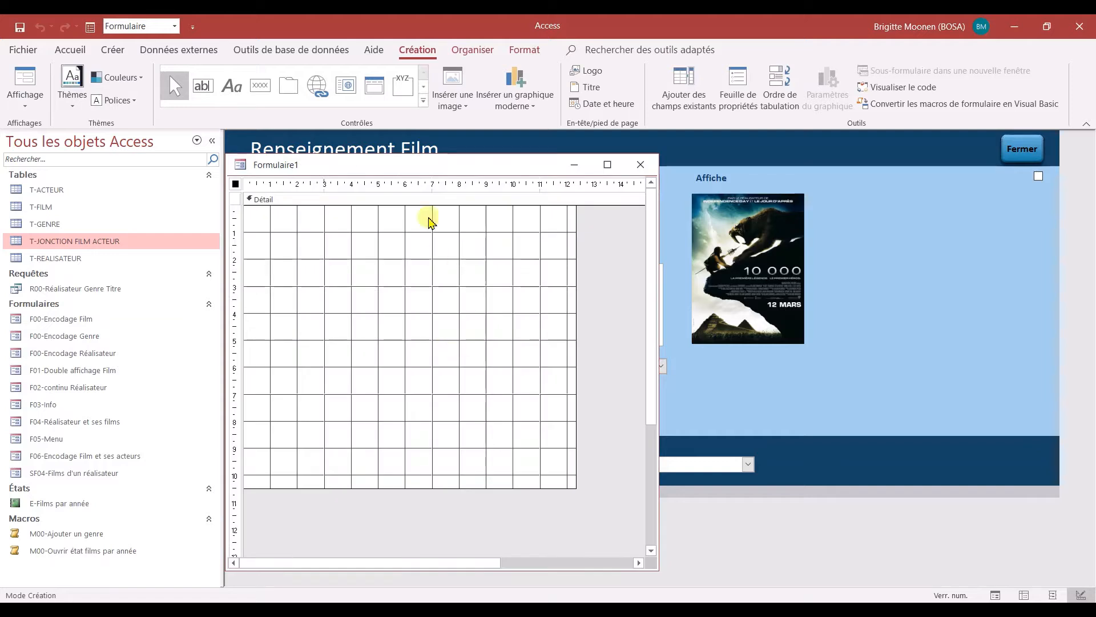
{"action": "left_click_drag", "start_coordinate": [420, 171], "coordinate": [566, 166]}
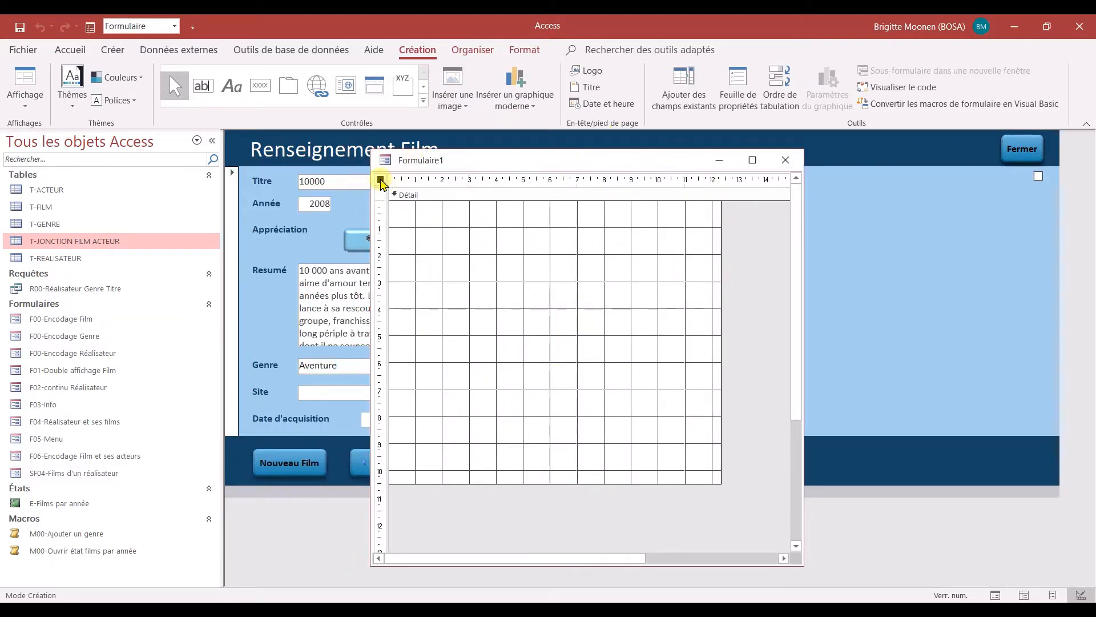
- Set the new form's record source to the T-JONCTION FILM ACTEUR table
{"action": "double_click", "coordinate": [381, 180]}
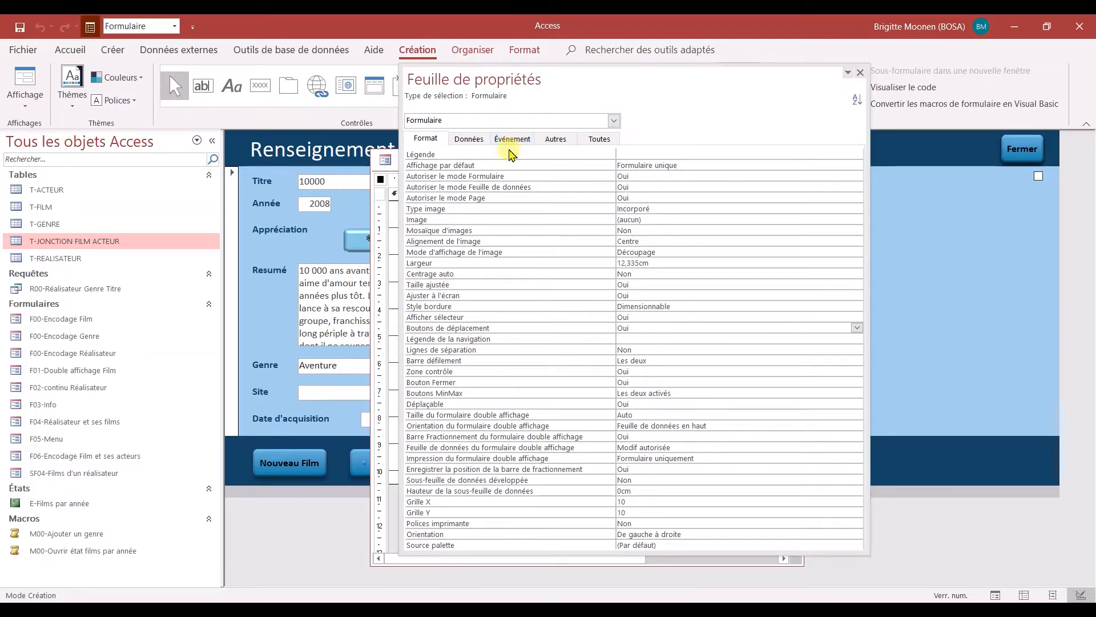
{"action": "left_click", "coordinate": [473, 140]}
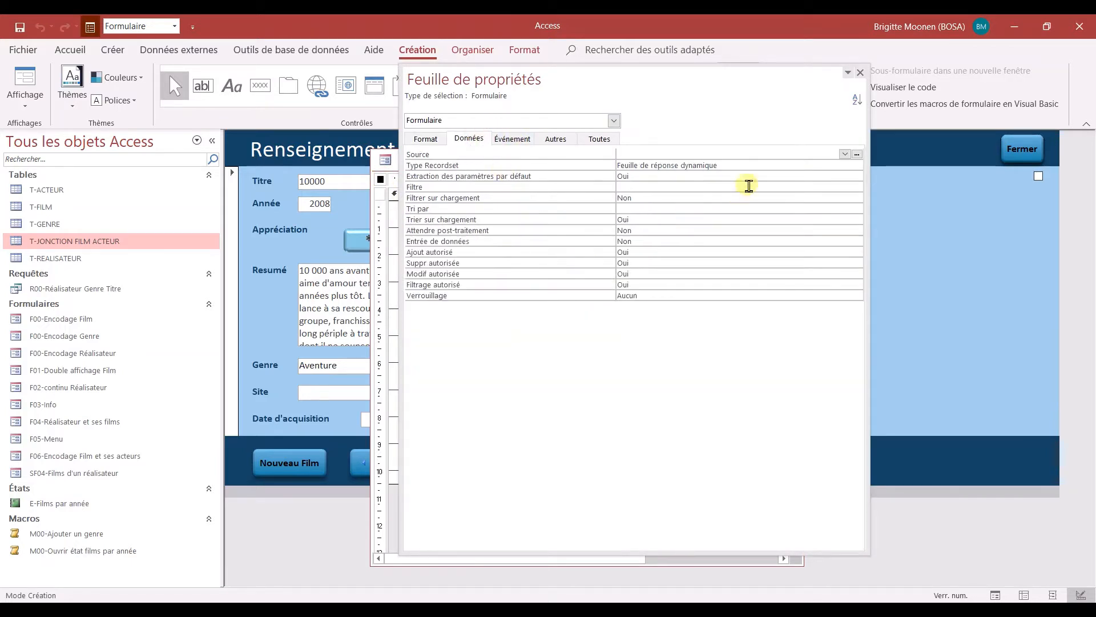
{"action": "left_click", "coordinate": [759, 154]}
{"action": "left_click", "coordinate": [844, 155]}
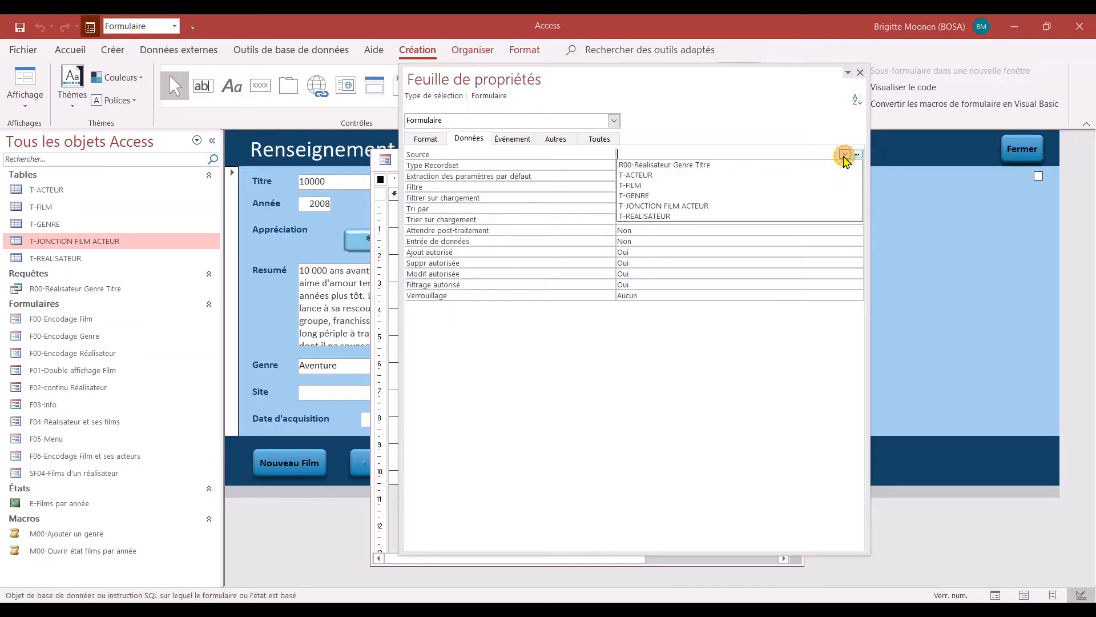
{"action": "left_click", "coordinate": [745, 207]}
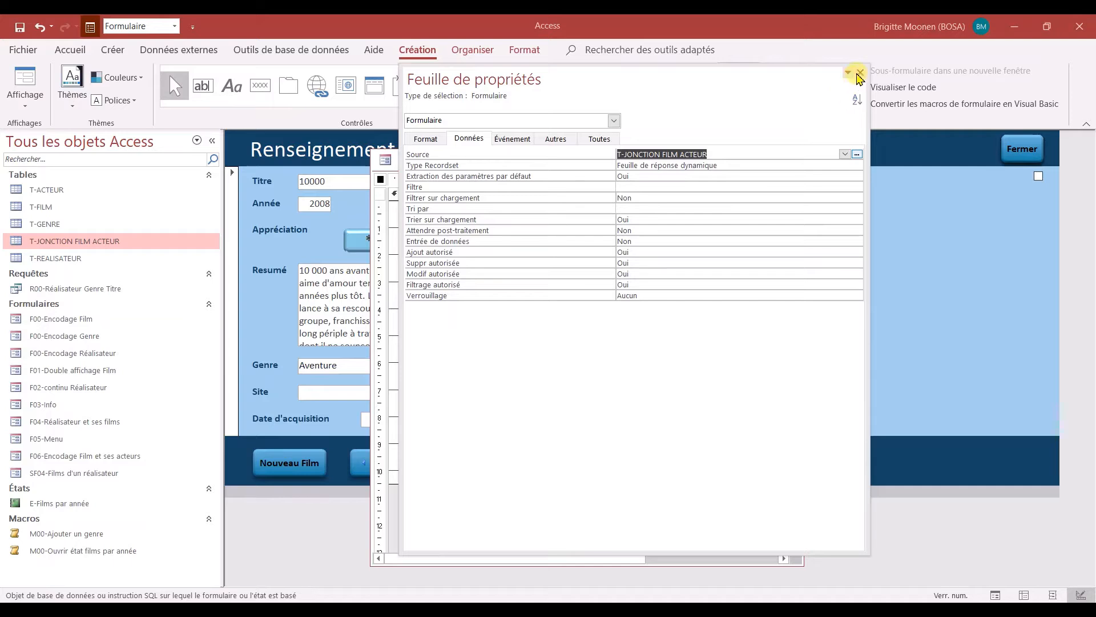
{"action": "left_click", "coordinate": [860, 73]}
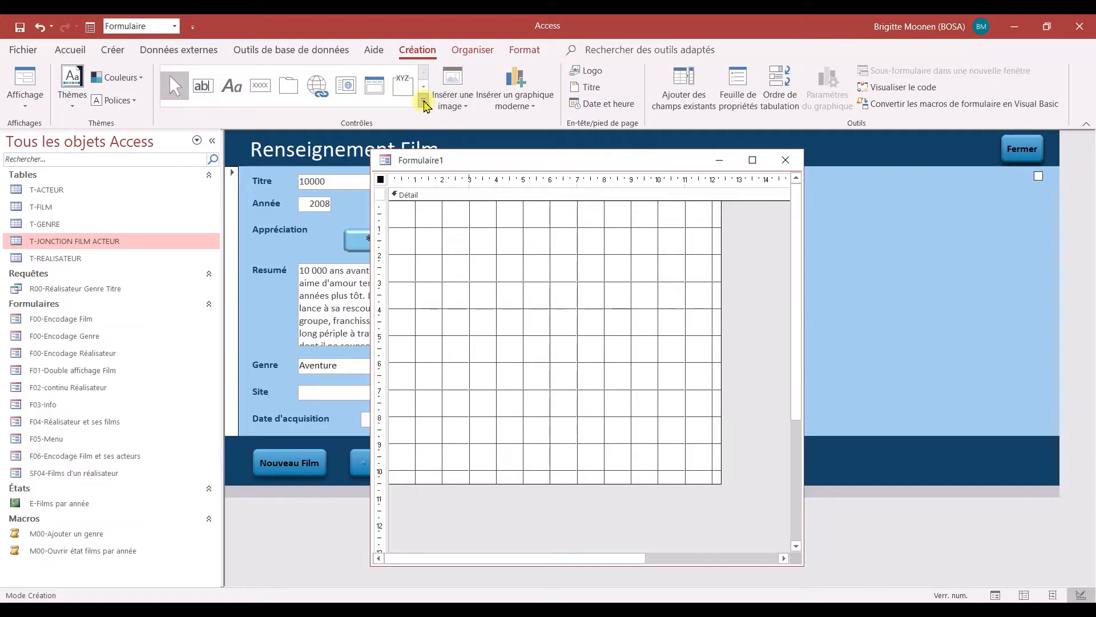
- Draw a combo box about 8 cm wide along the upper edge of the form's detail section
{"action": "left_click", "coordinate": [424, 102]}
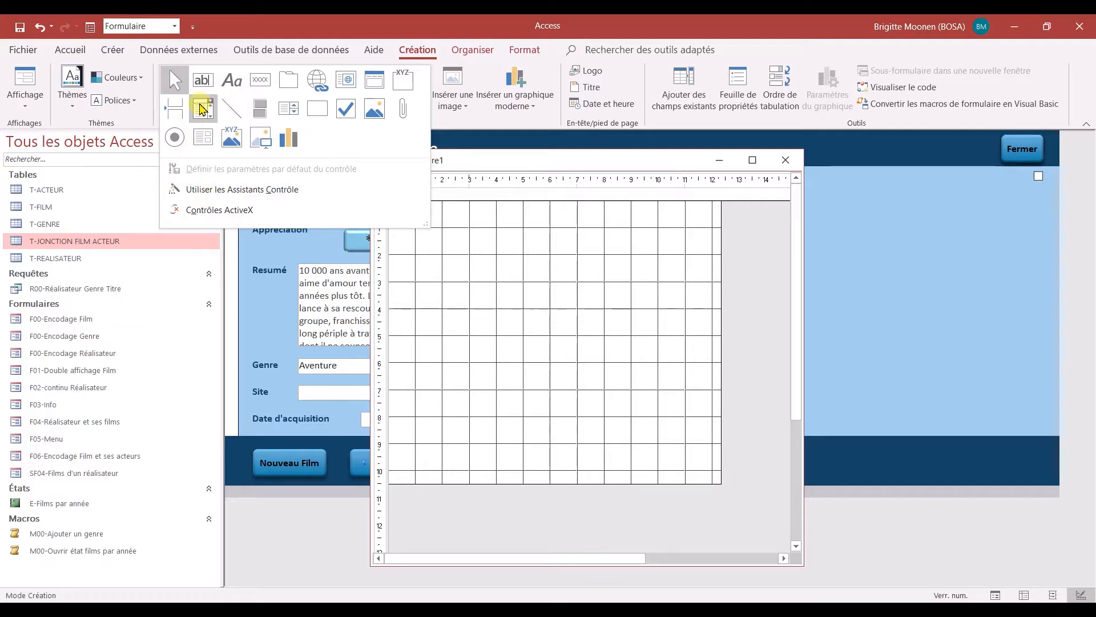
{"action": "left_click", "coordinate": [205, 107]}
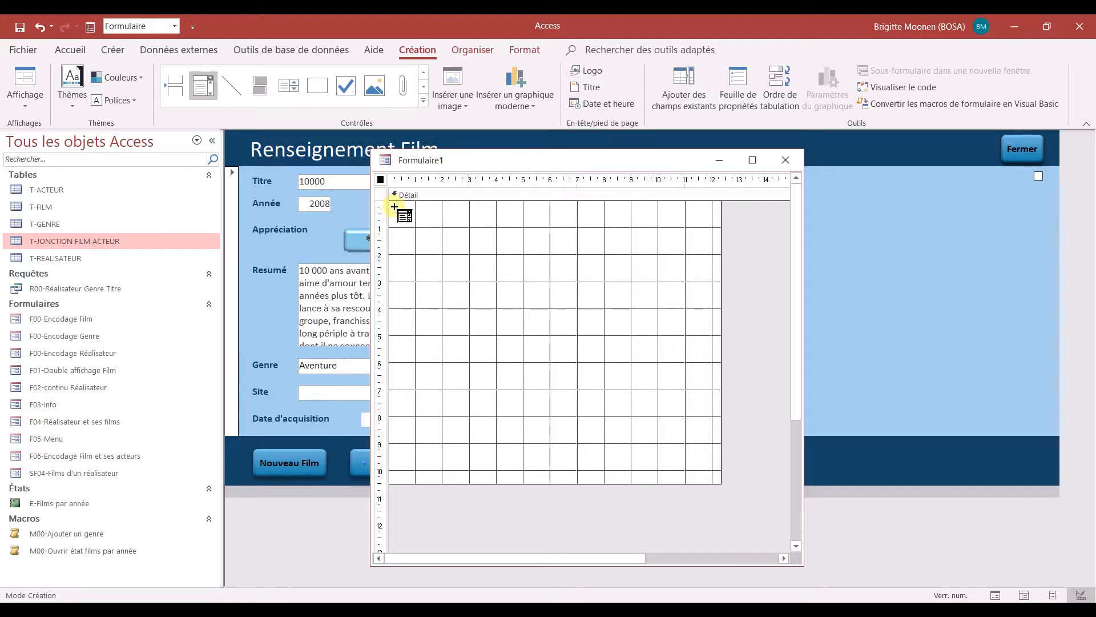
{"action": "mouse_move", "coordinate": [395, 207]}
{"action": "left_mouse_down"}
{"action": "mouse_move", "coordinate": [412, 218]}
{"action": "mouse_move", "coordinate": [608, 221]}
{"action": "left_mouse_up"}
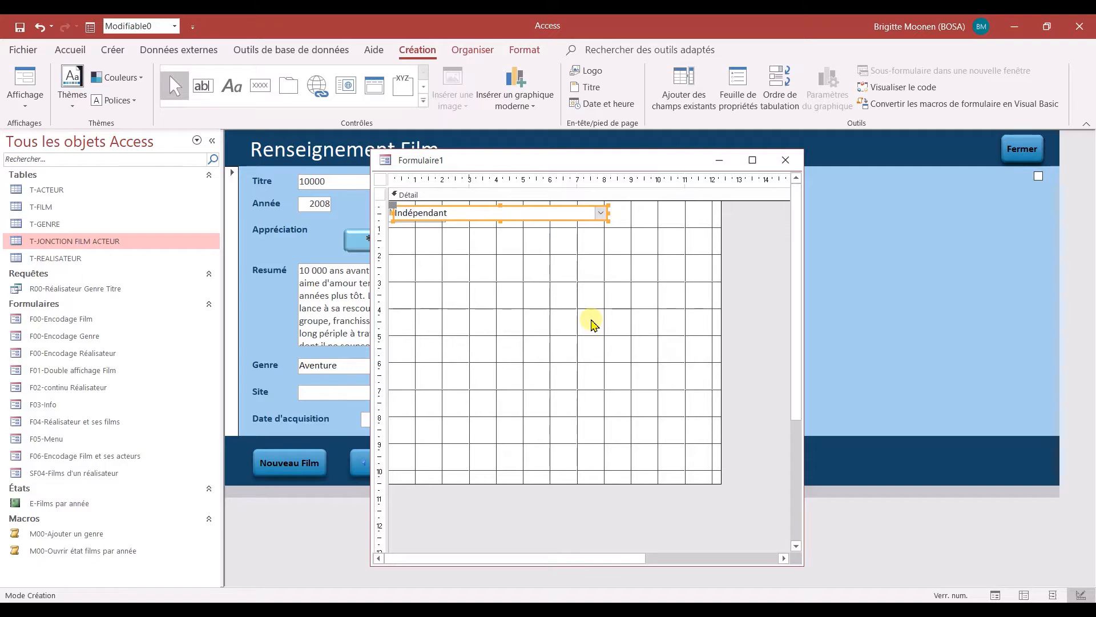
- Bind the combo box to the CodeAJ field as its control source
{"action": "double_click", "coordinate": [586, 208]}
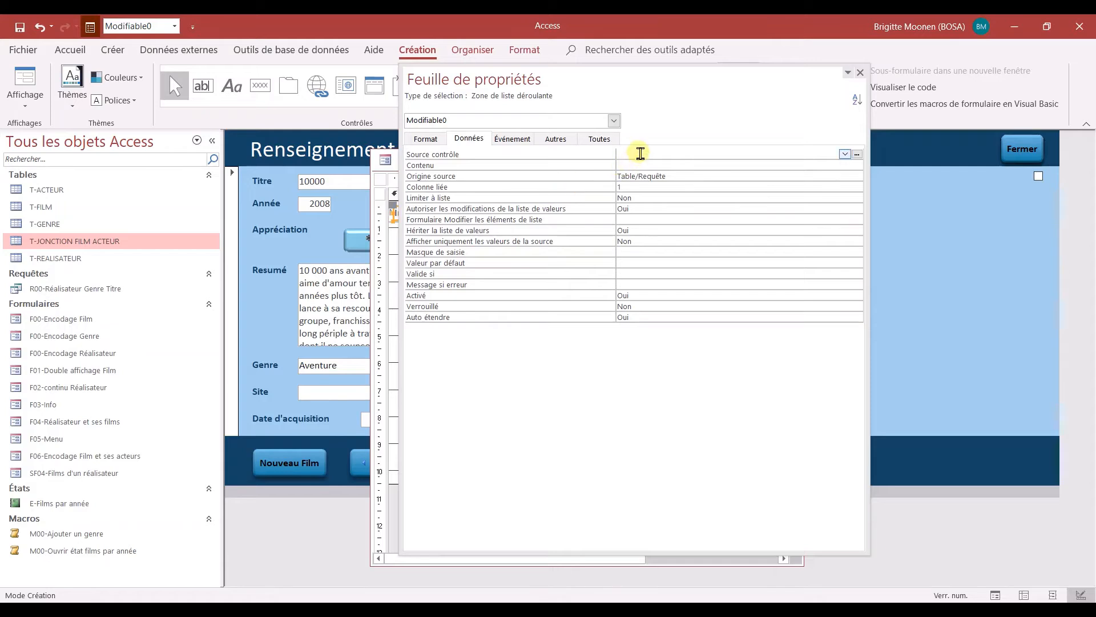
{"action": "left_click", "coordinate": [641, 152]}
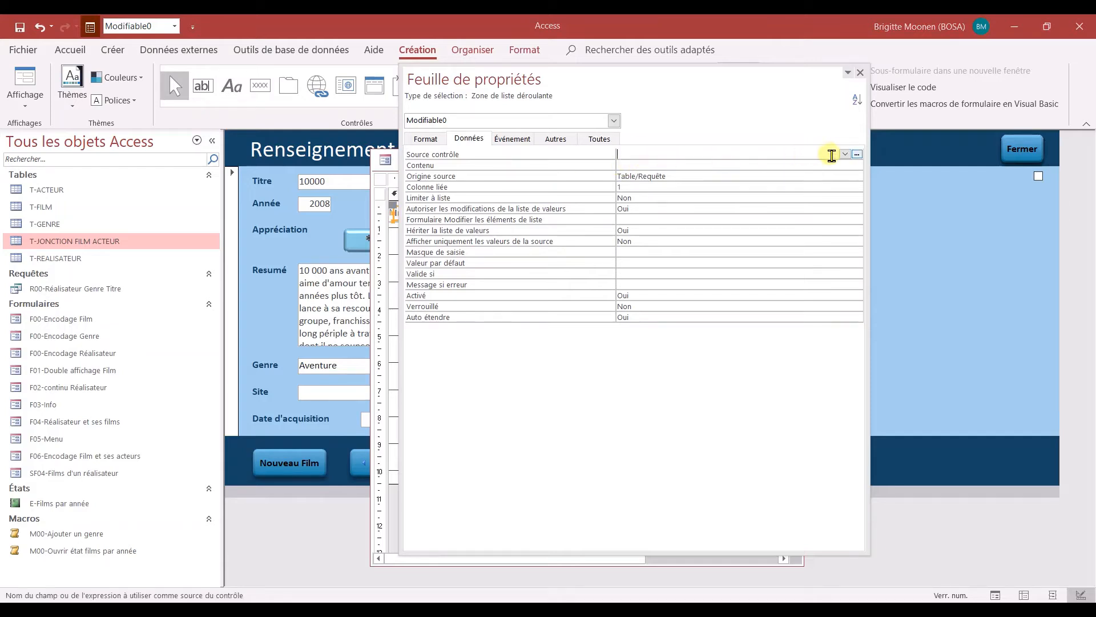
{"action": "left_click", "coordinate": [844, 154]}
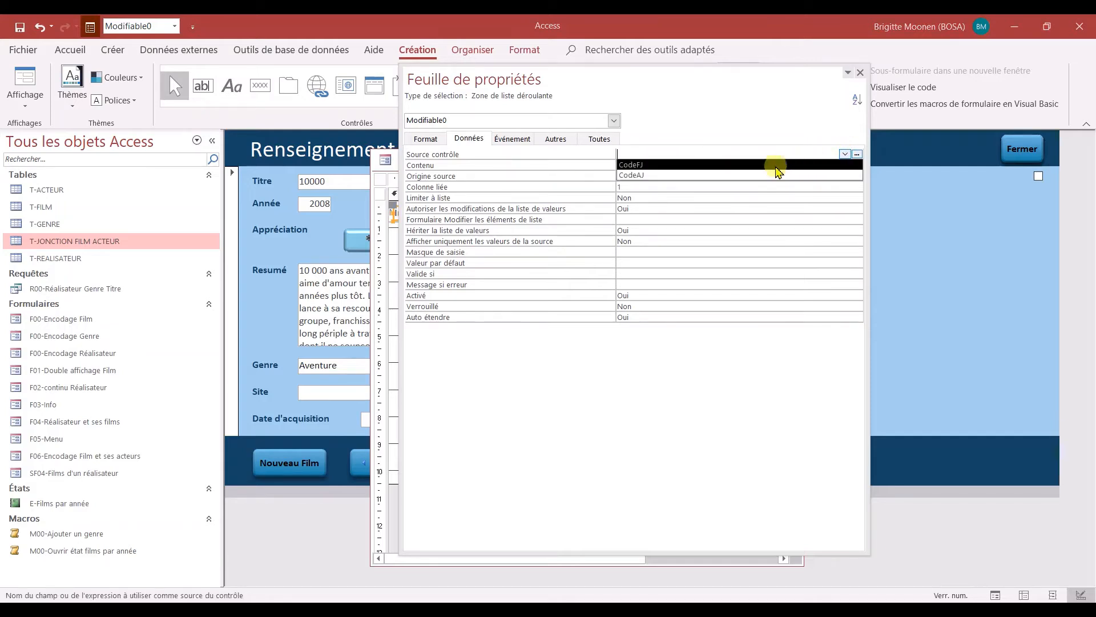
{"action": "left_click", "coordinate": [756, 175]}
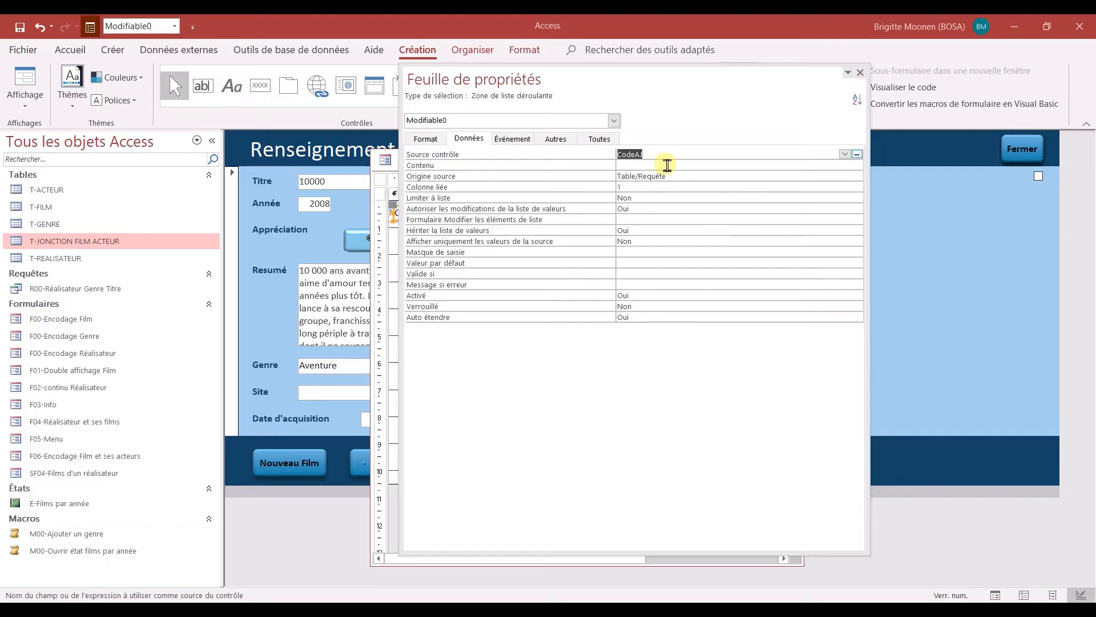
- Start a query as the combo box's row source, based on the T-ACTEUR table and including its CodeA field
{"action": "left_click", "coordinate": [667, 165]}
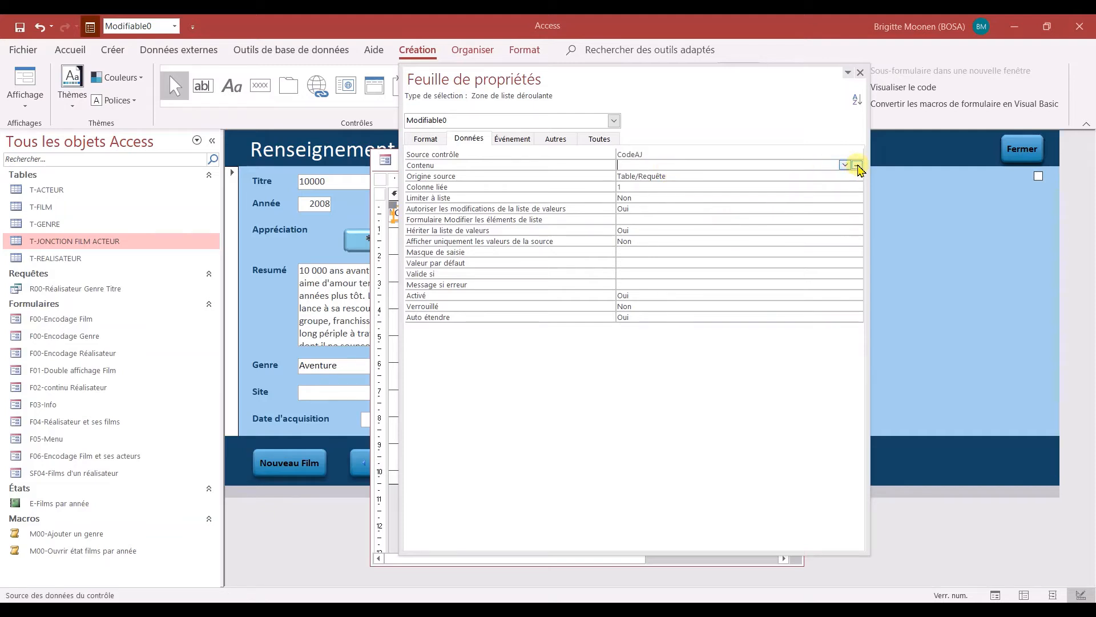
{"action": "left_click", "coordinate": [858, 166]}
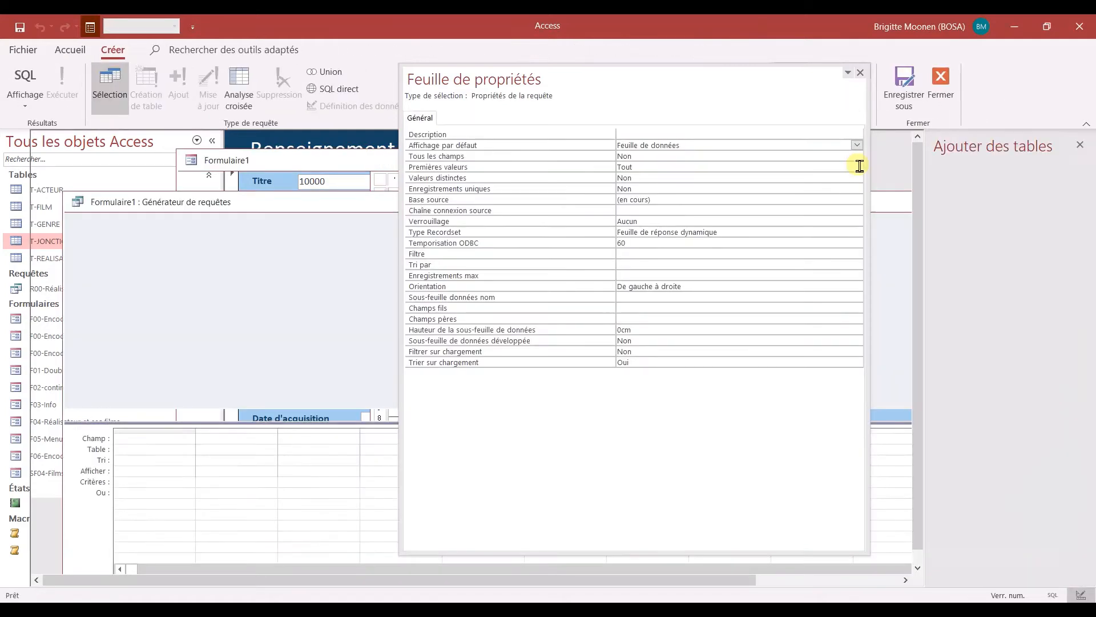
{"action": "left_click", "coordinate": [862, 75]}
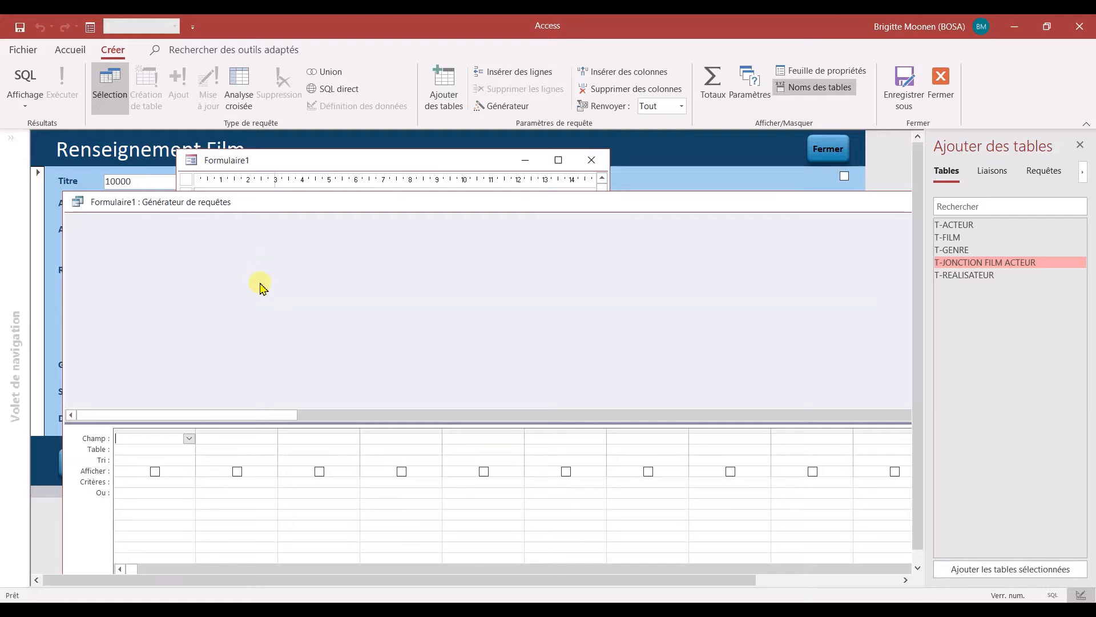
{"action": "double_click", "coordinate": [965, 228]}
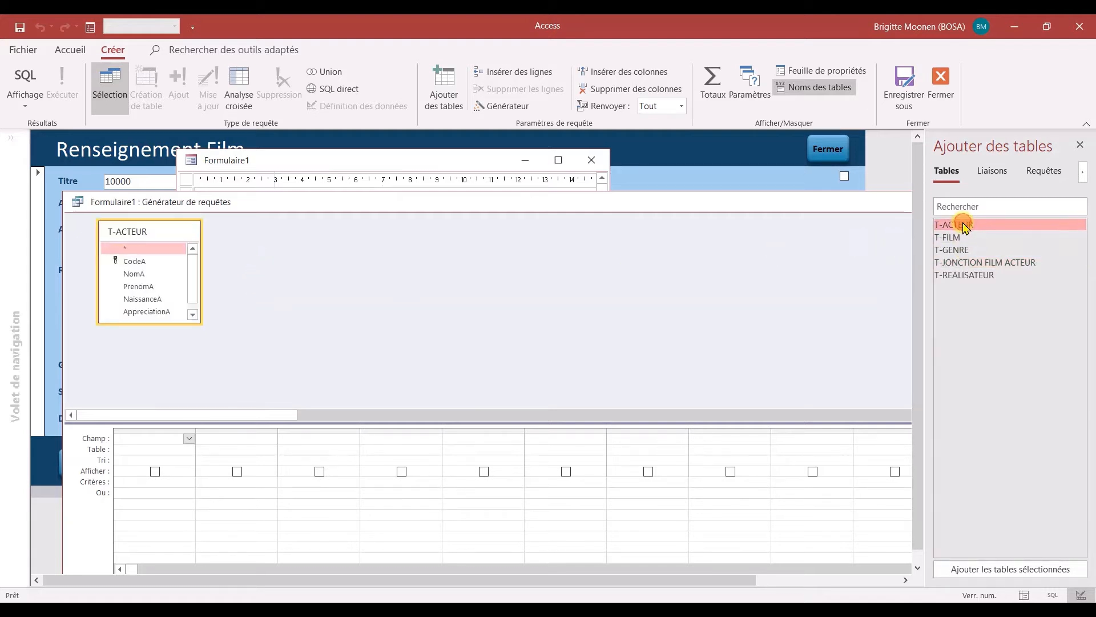
{"action": "double_click", "coordinate": [156, 263]}
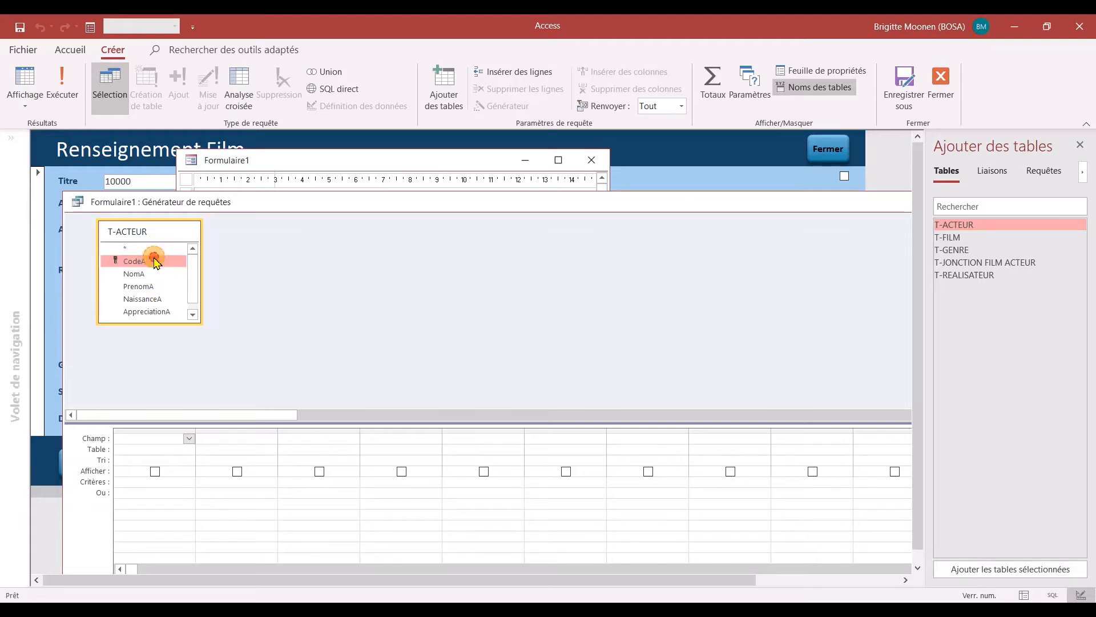
- Add the calculated field NomCompletA: [NomA] & " " & [prenomA] to the query and widen its column to fit the expression
{"action": "left_click", "coordinate": [226, 441]}
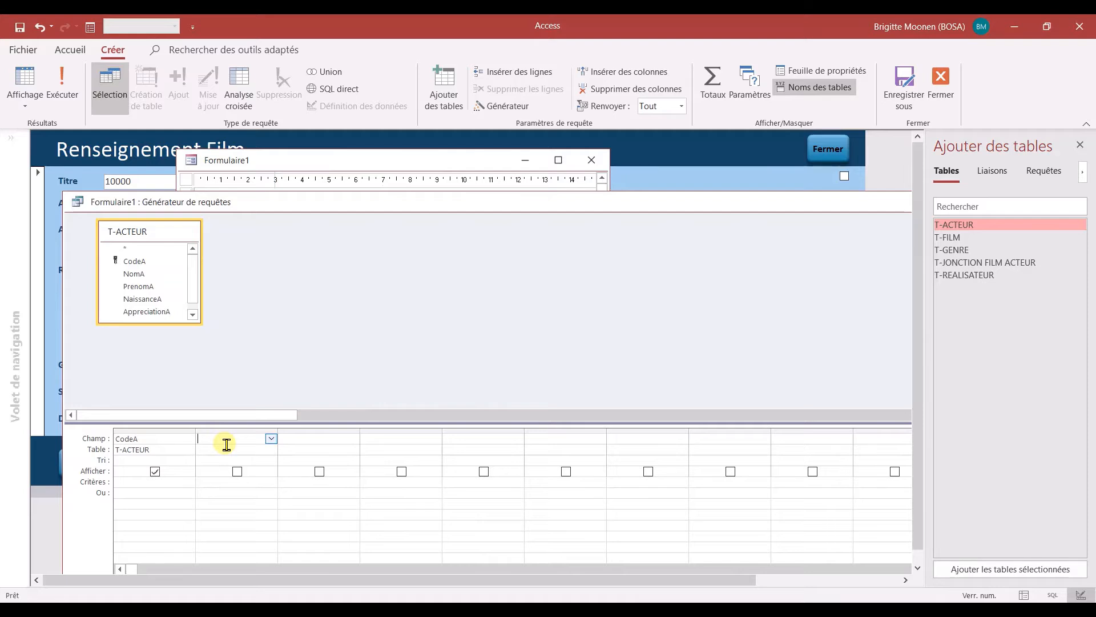
{"action": "type", "text": "N"}
{"action": "type", "text": "om"}
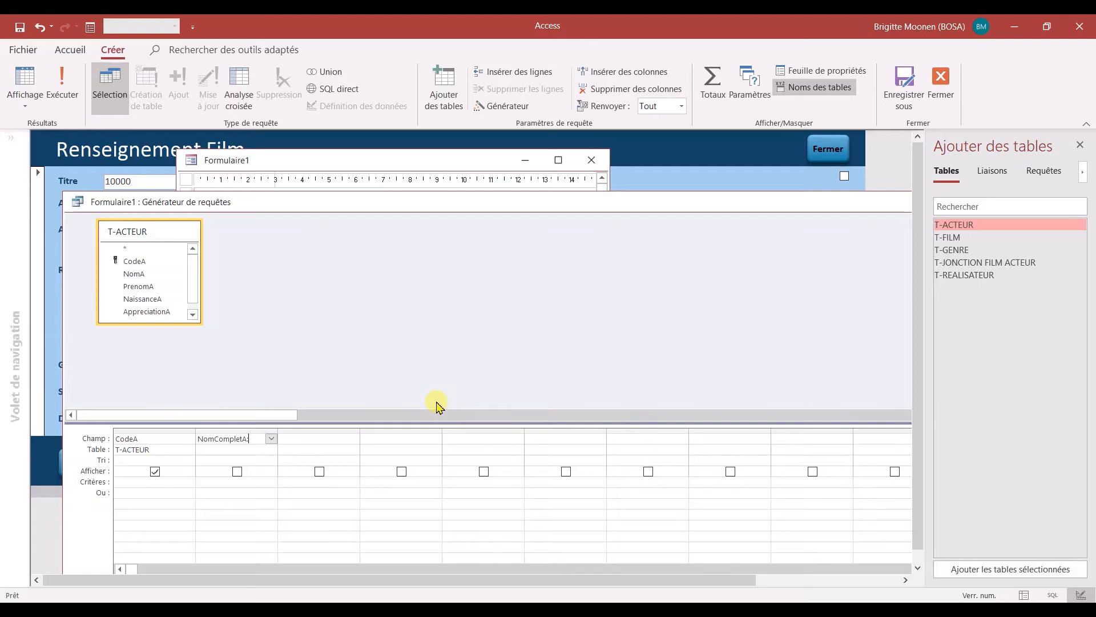
{"action": "type", "text": "N"}
{"action": "type", "text": "omA & \""}
{"action": "type", "text": "\""}
{"action": "type", "text": " & prenomA"}
{"action": "key", "text": "Return"}
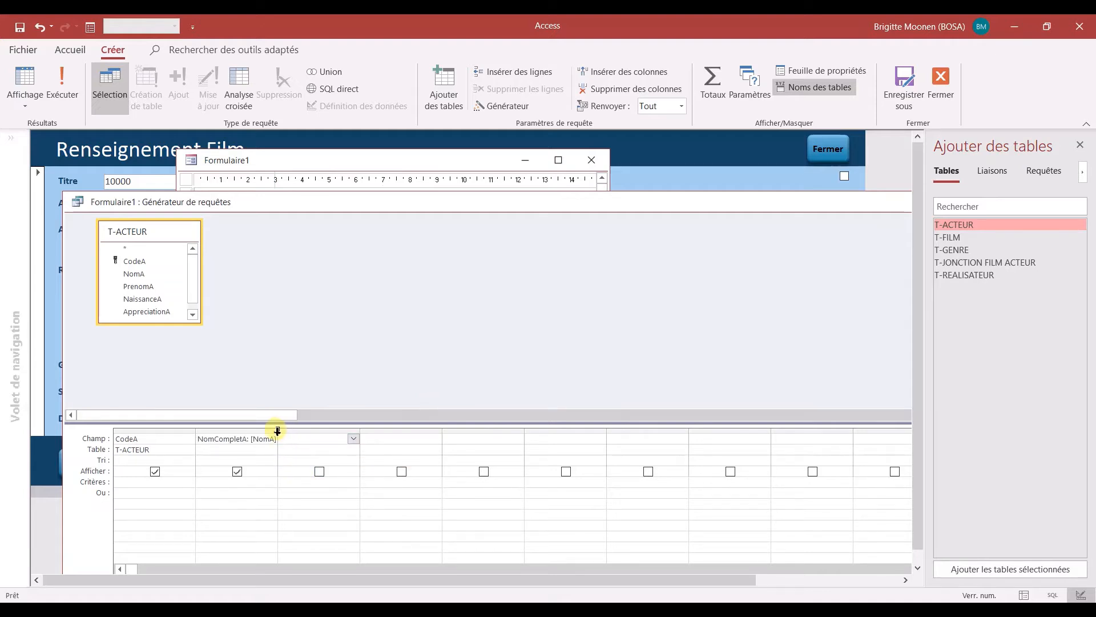
{"action": "left_click_drag", "start_coordinate": [278, 431], "coordinate": [458, 443]}
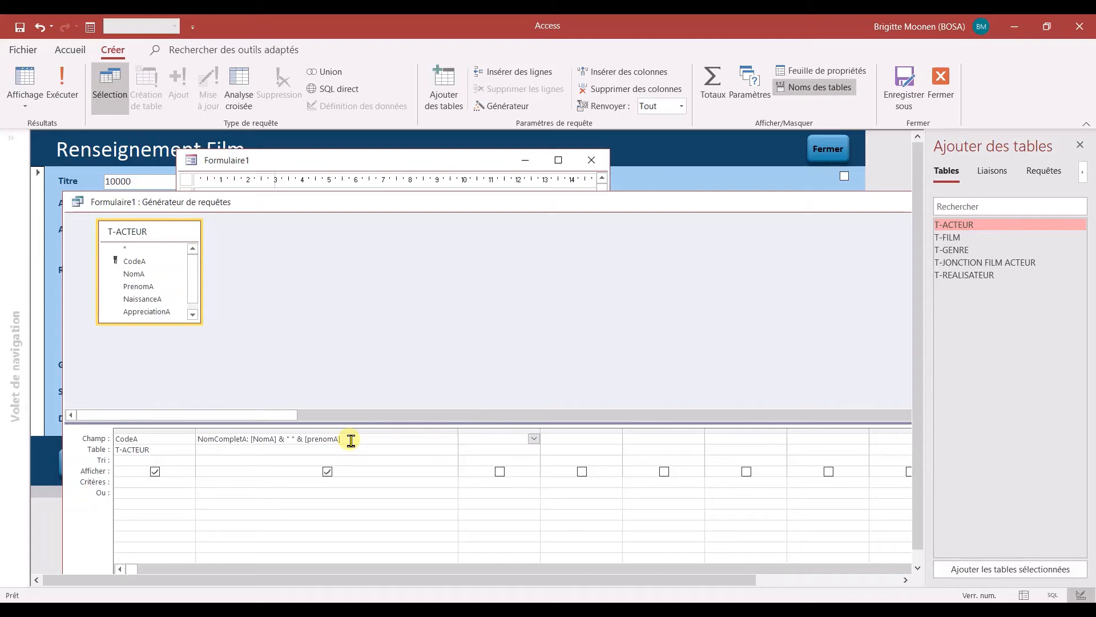
- Sort NomCompletA in ascending order (Croissant) and save the query into the combo box's row source
{"action": "left_click", "coordinate": [271, 458]}
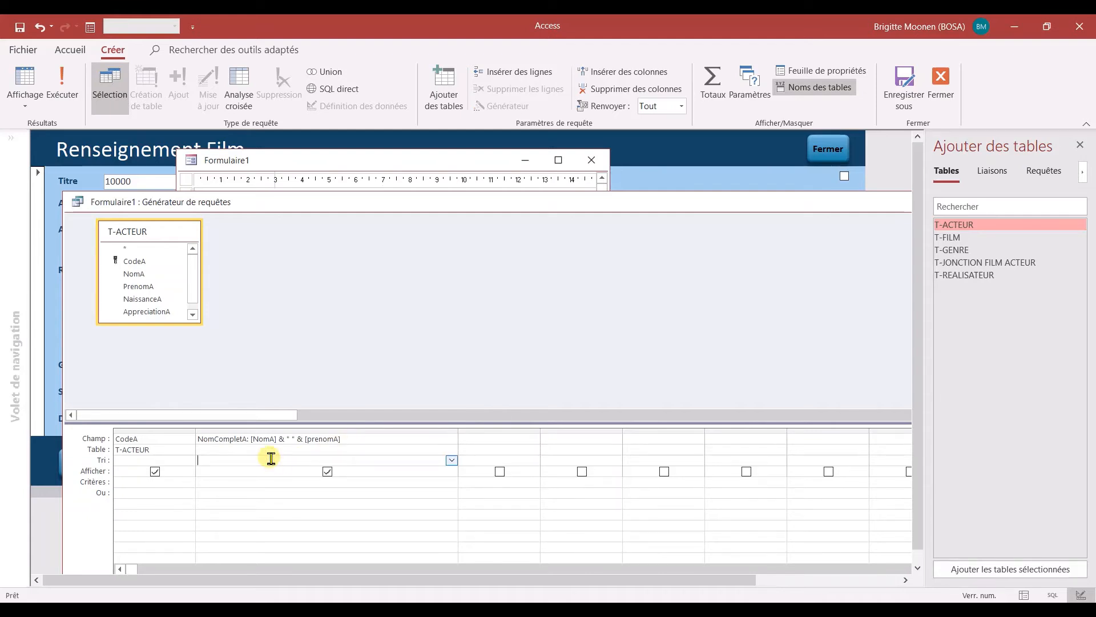
{"action": "double_click", "coordinate": [271, 459]}
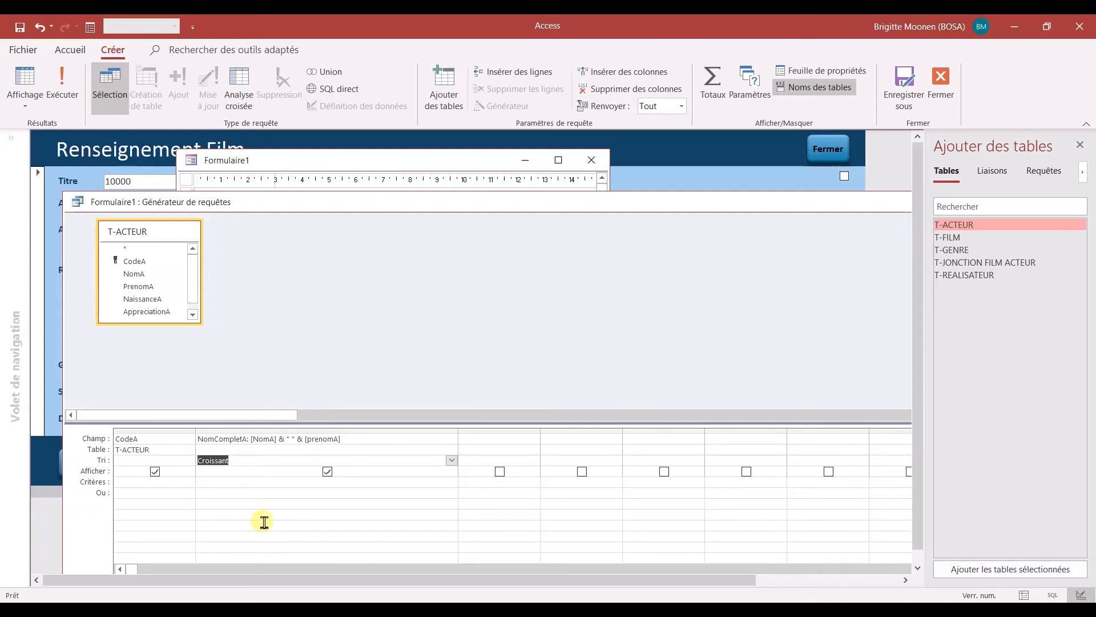
{"action": "left_click", "coordinate": [1080, 146]}
{"action": "left_click", "coordinate": [1066, 202]}
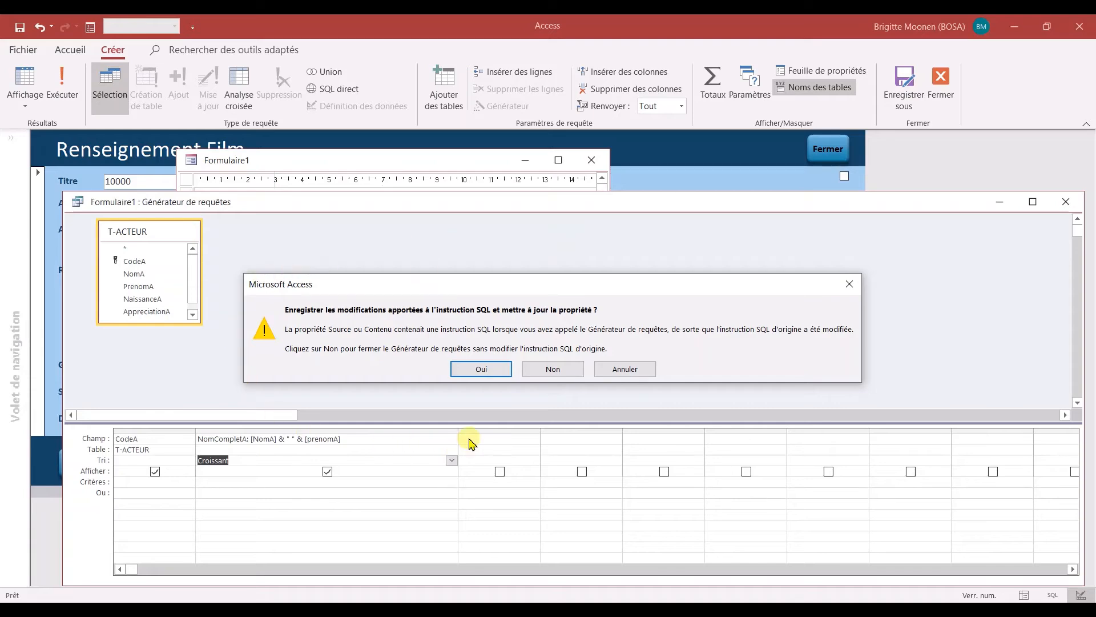
{"action": "left_click", "coordinate": [481, 370]}
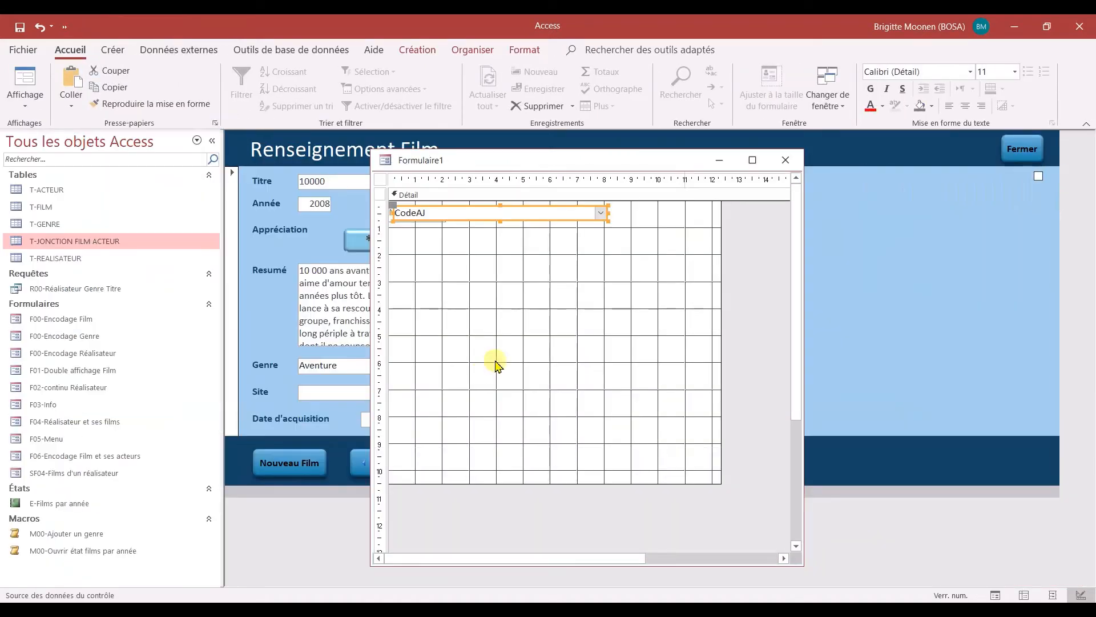
- Set the combo box to 2 columns with widths of 0cm;3cm so that the code column is hidden
{"action": "double_click", "coordinate": [559, 215]}
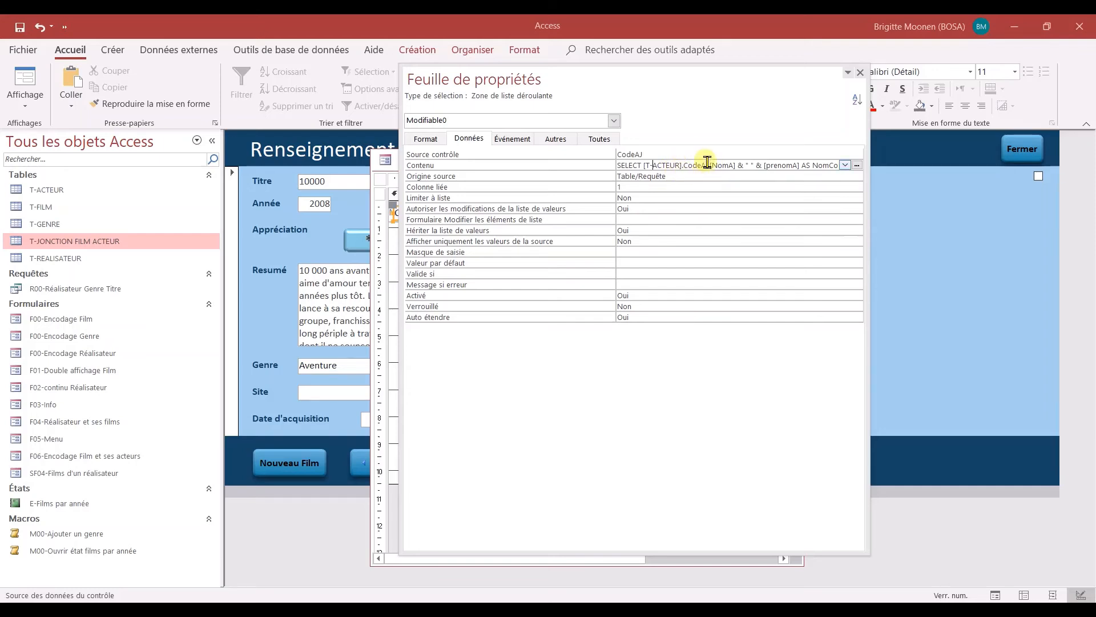
{"action": "left_click", "coordinate": [424, 139]}
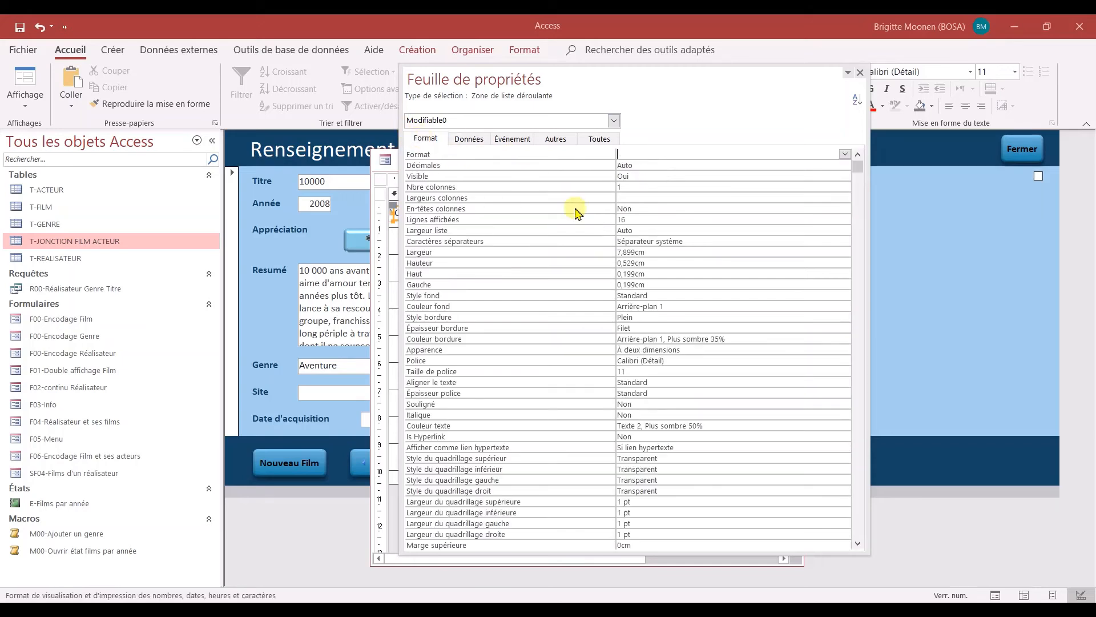
{"action": "left_click", "coordinate": [635, 187]}
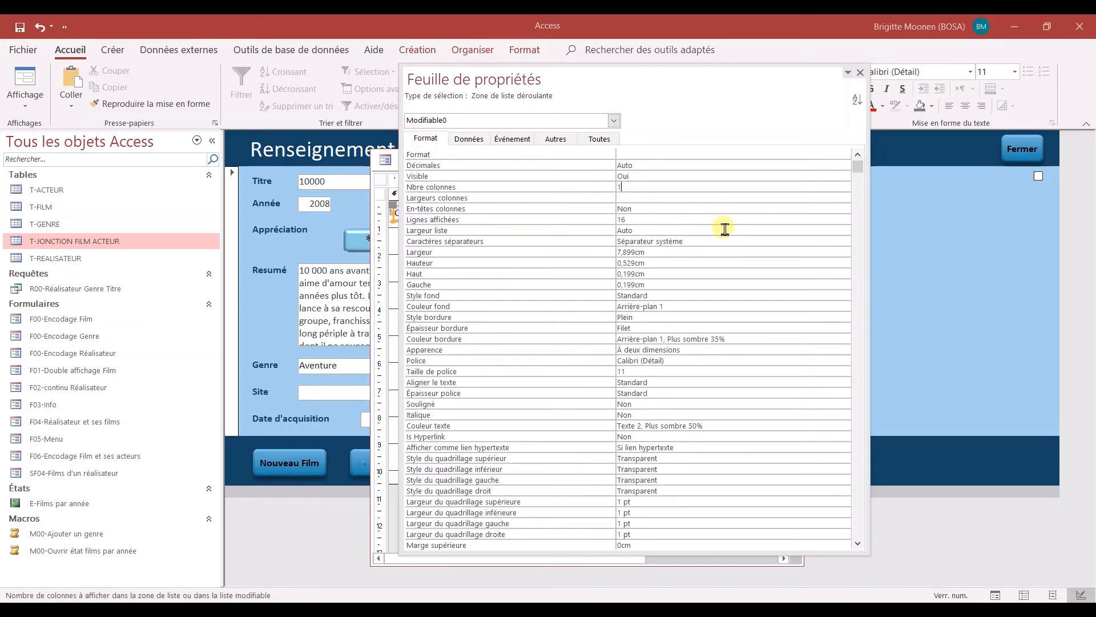
{"action": "type", "text": "2"}
{"action": "left_click", "coordinate": [649, 198]}
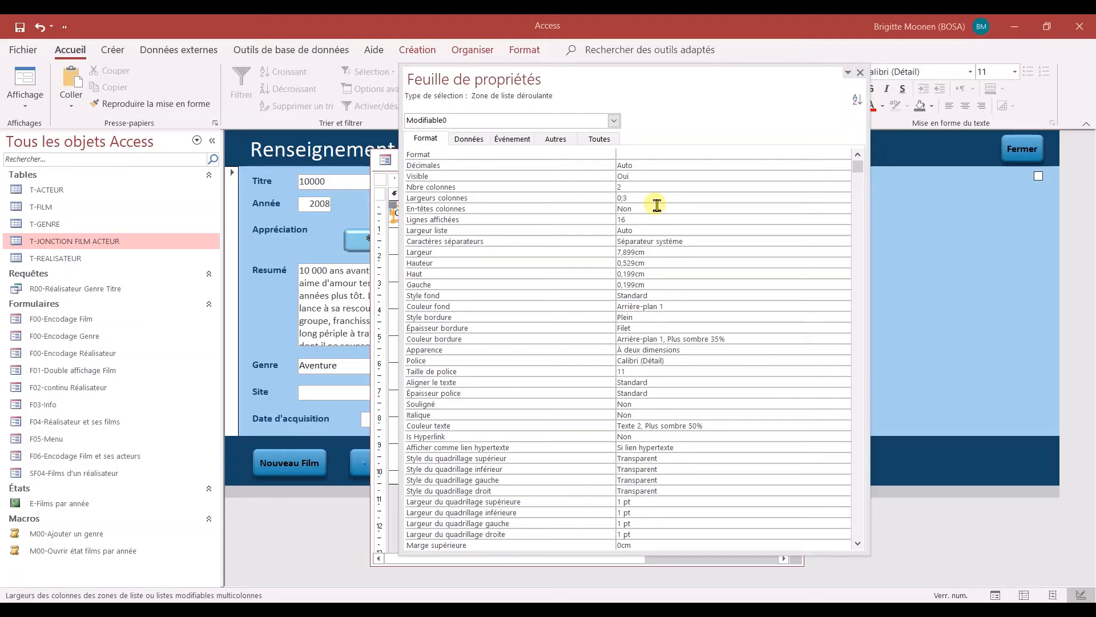
{"action": "left_click", "coordinate": [652, 209]}
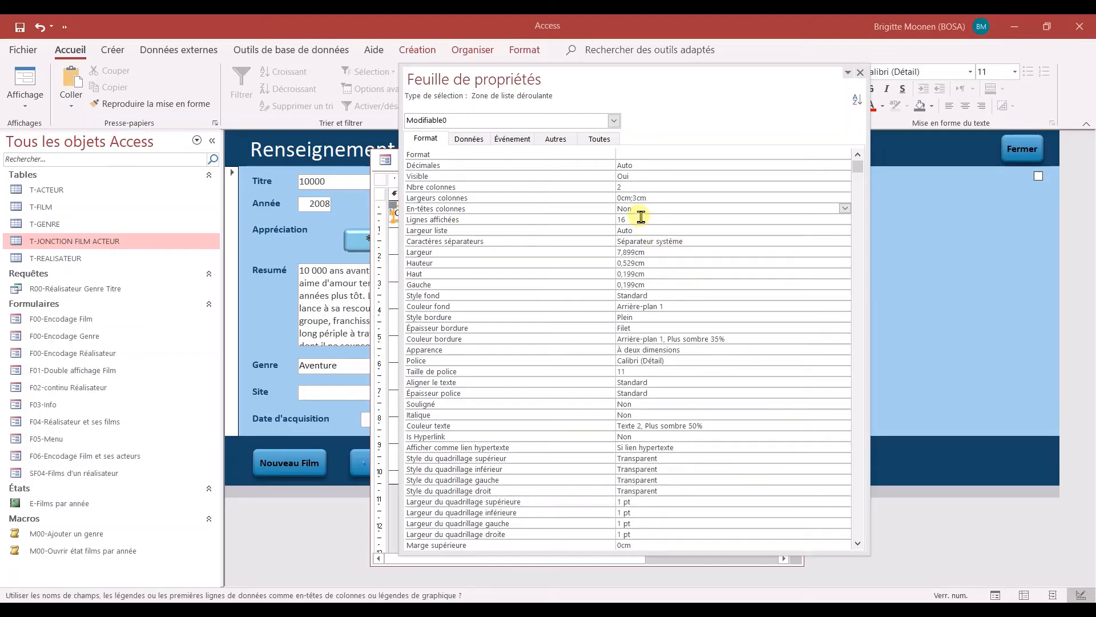
{"action": "left_click", "coordinate": [634, 219]}
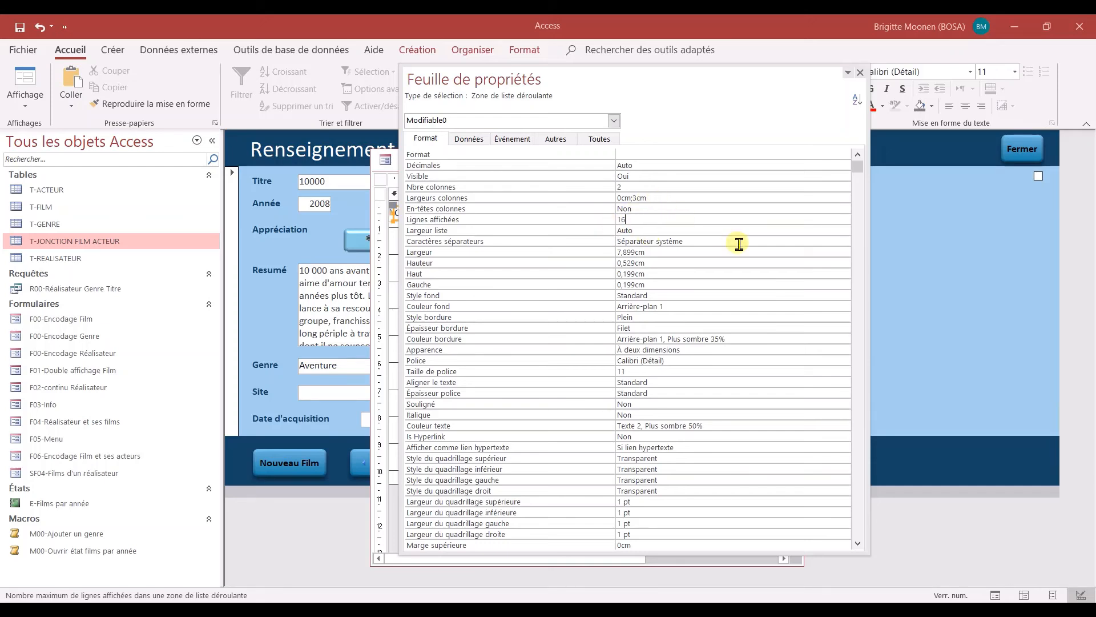
{"action": "left_click", "coordinate": [860, 72]}
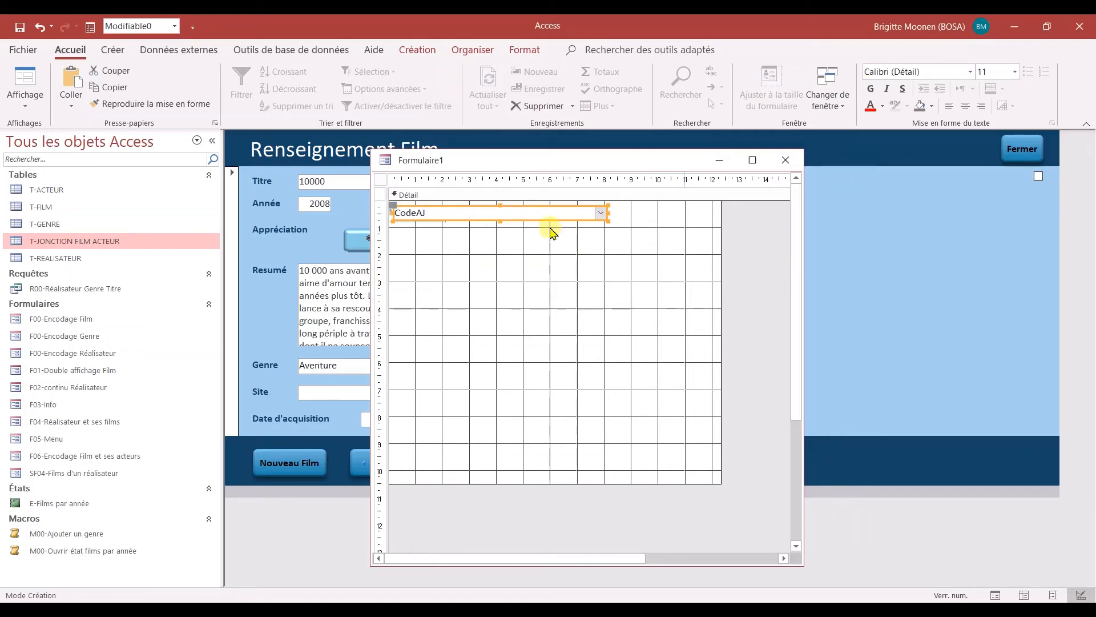
- Save the form as SF06-Les acteurs and display it in form view
{"action": "left_click", "coordinate": [18, 29]}
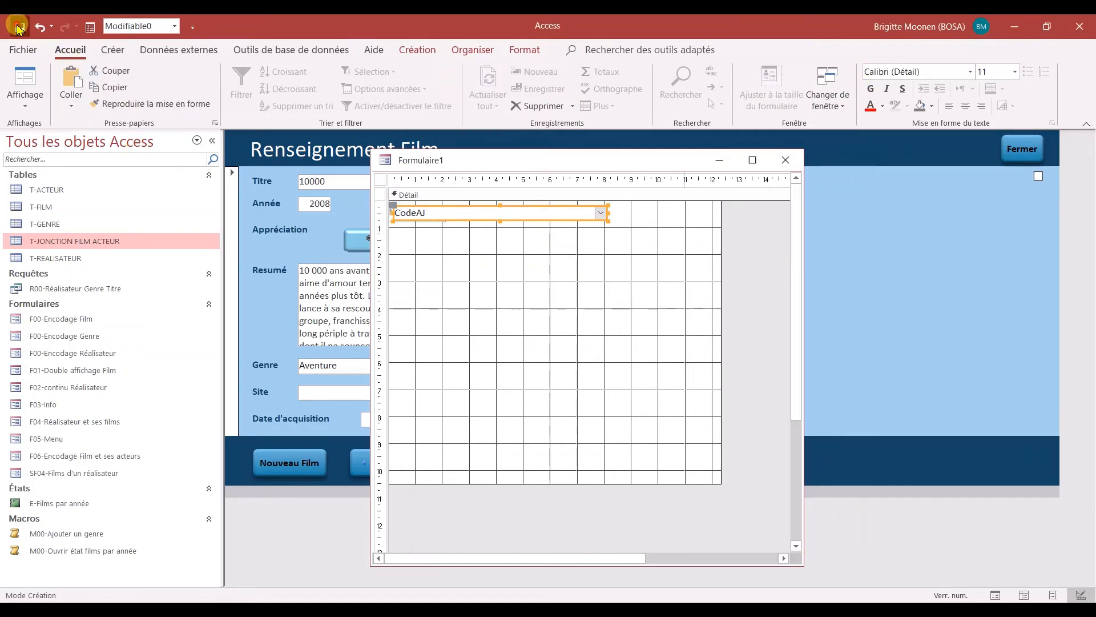
{"action": "type", "text": "SF06-Les acteurs"}
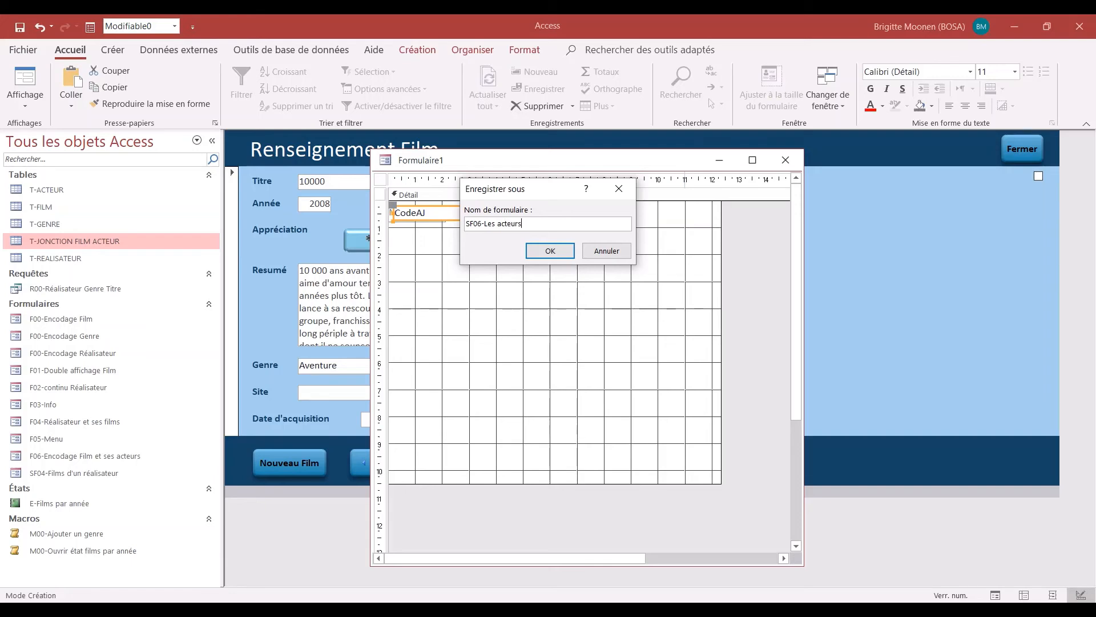
{"action": "key", "text": "Return"}
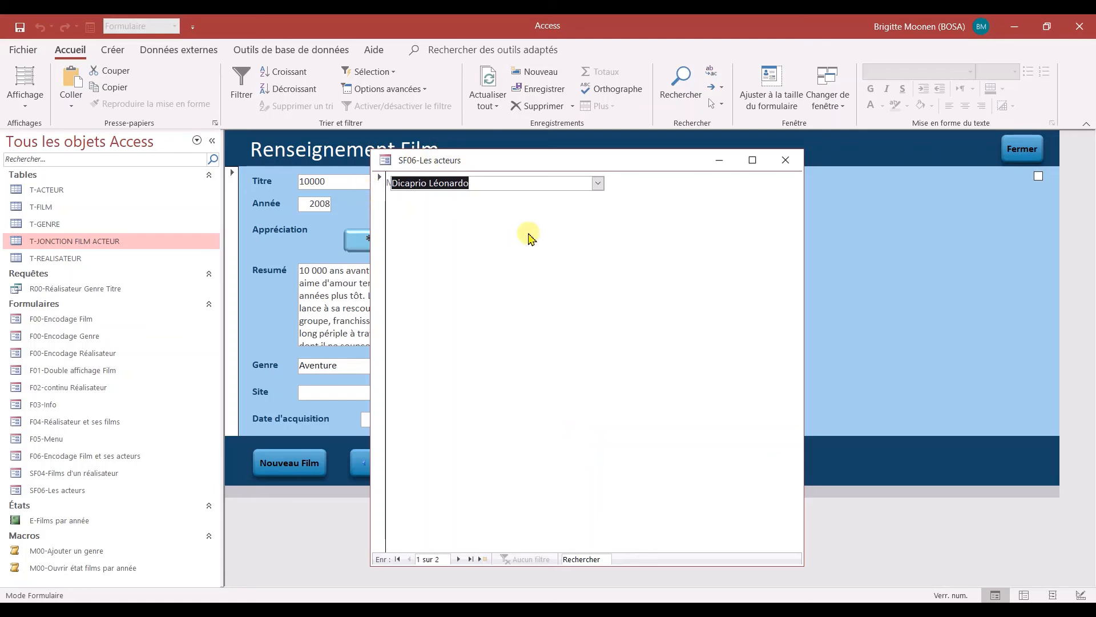
- Compare the records of the T-JONCTION FILM ACTEUR table with the actors displayed in the form's first and second records
{"action": "left_click", "coordinate": [77, 241]}
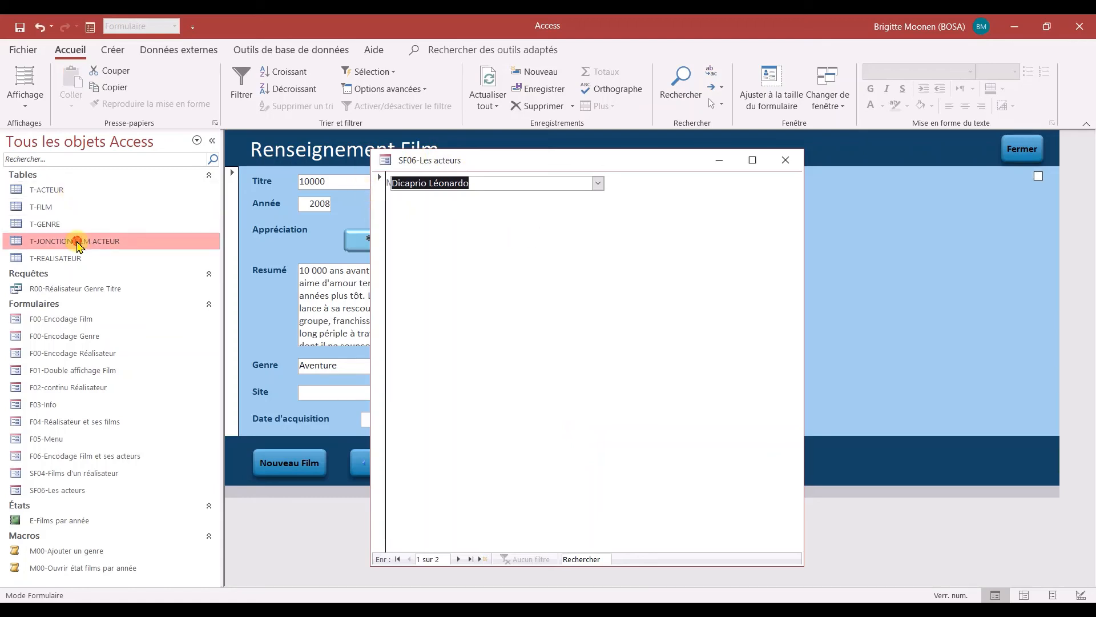
{"action": "double_click", "coordinate": [77, 241]}
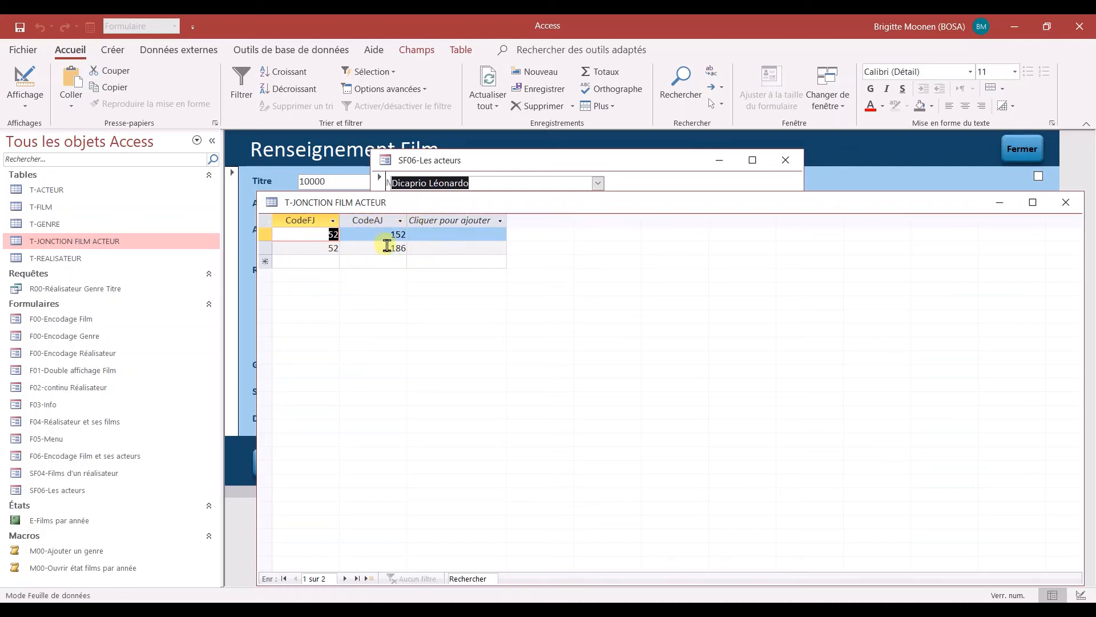
{"action": "left_click", "coordinate": [1066, 203]}
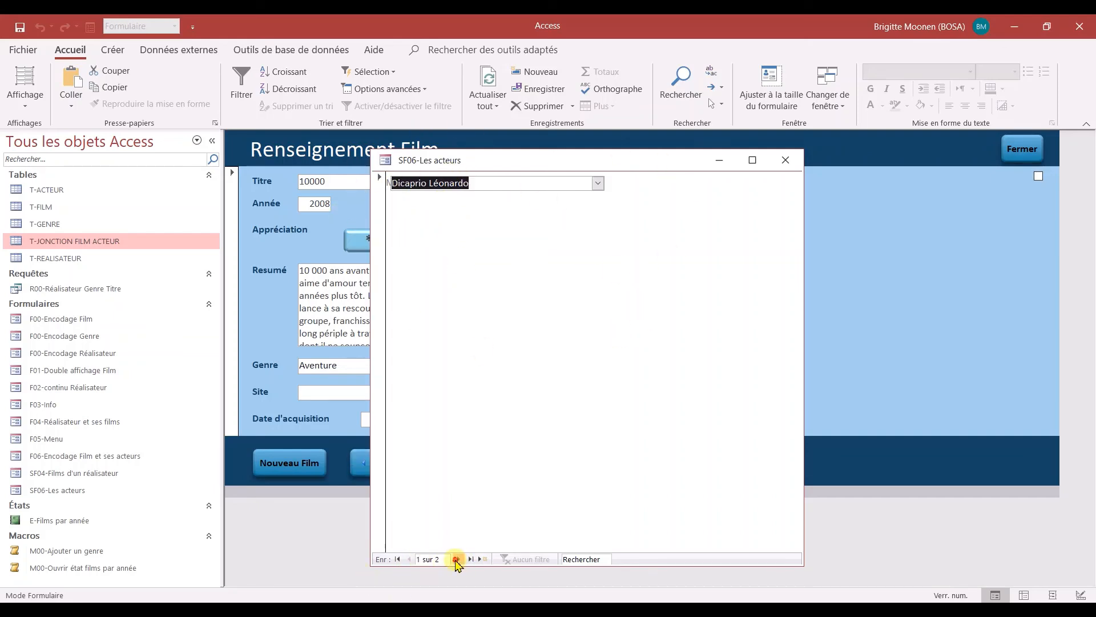
{"action": "left_click", "coordinate": [456, 559]}
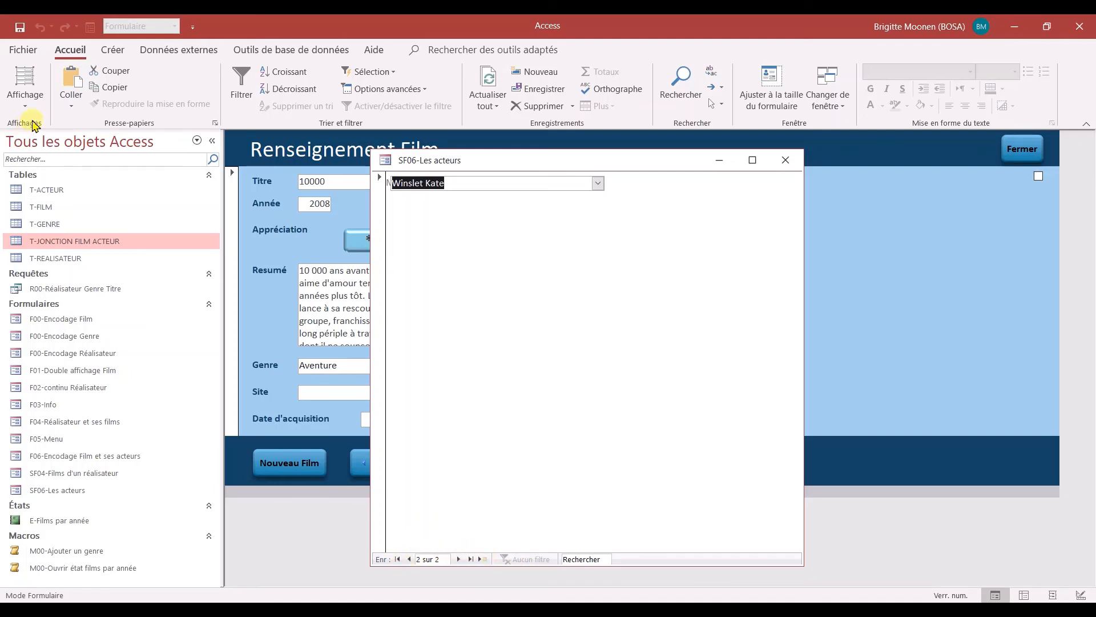
- Return SF06-Les acteurs to design view and set its default view to Formulaires continus
{"action": "left_click", "coordinate": [24, 102]}
{"action": "left_click", "coordinate": [32, 235]}
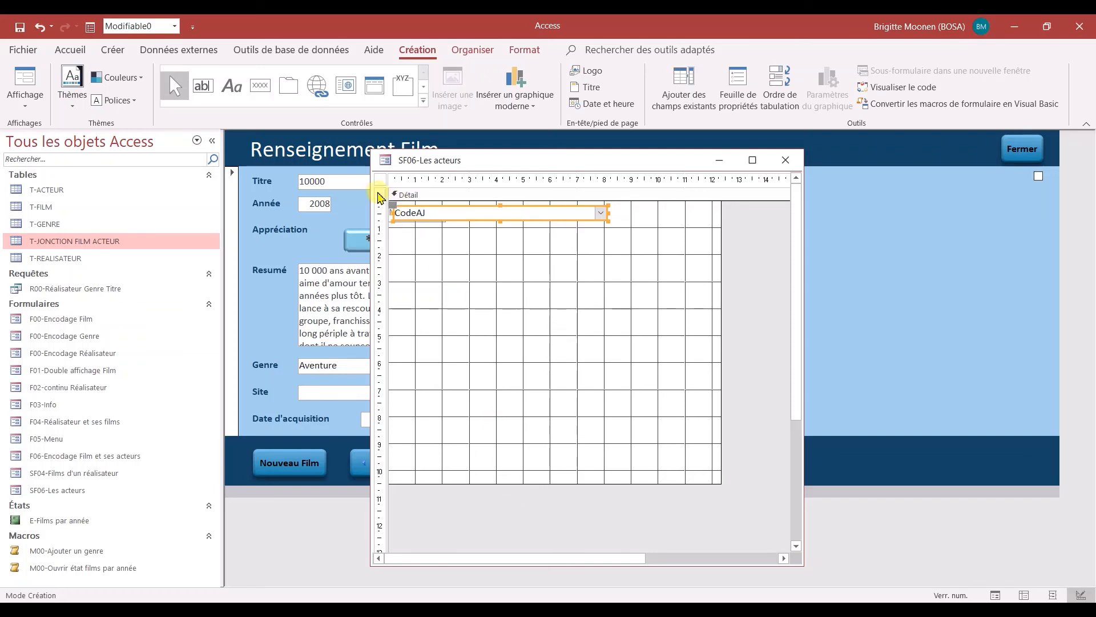
{"action": "double_click", "coordinate": [380, 180]}
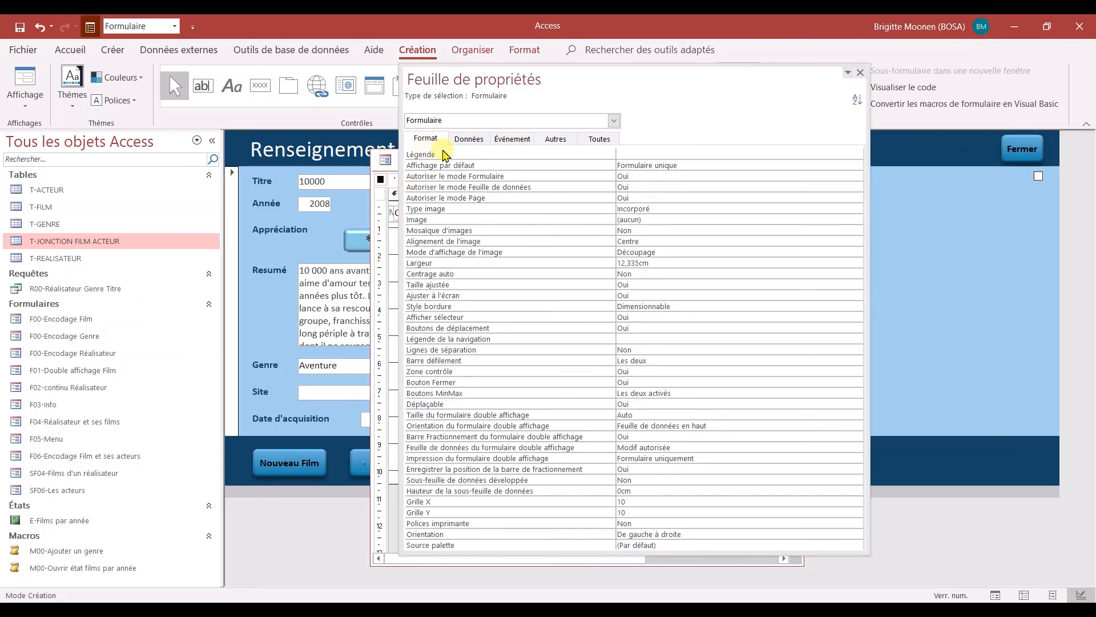
{"action": "left_click", "coordinate": [692, 166]}
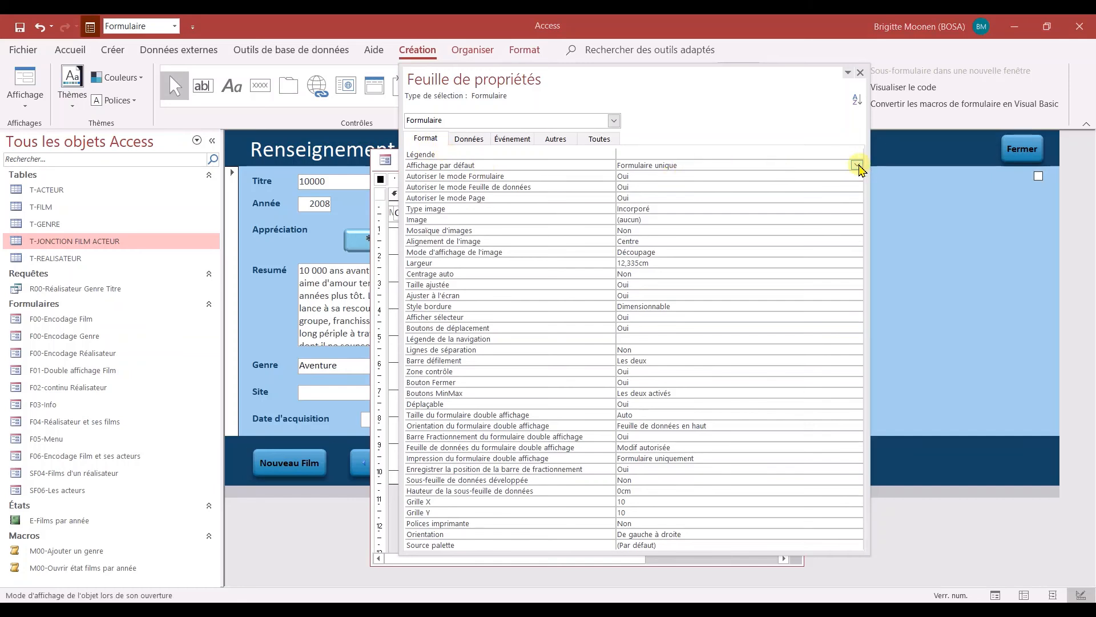
{"action": "left_click", "coordinate": [857, 165]}
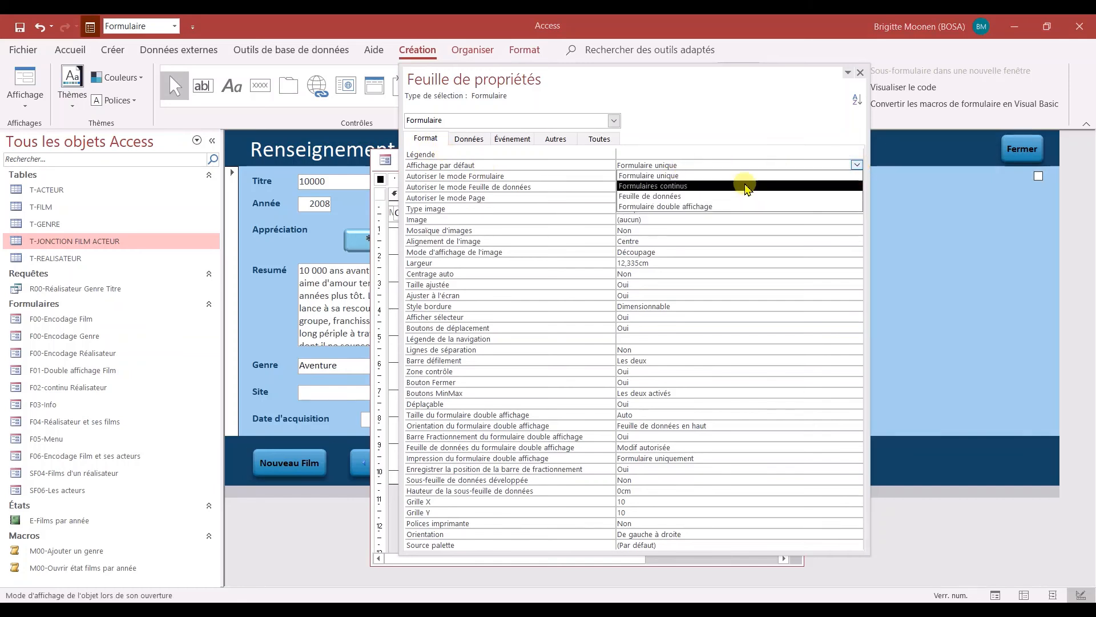
{"action": "left_click", "coordinate": [745, 187]}
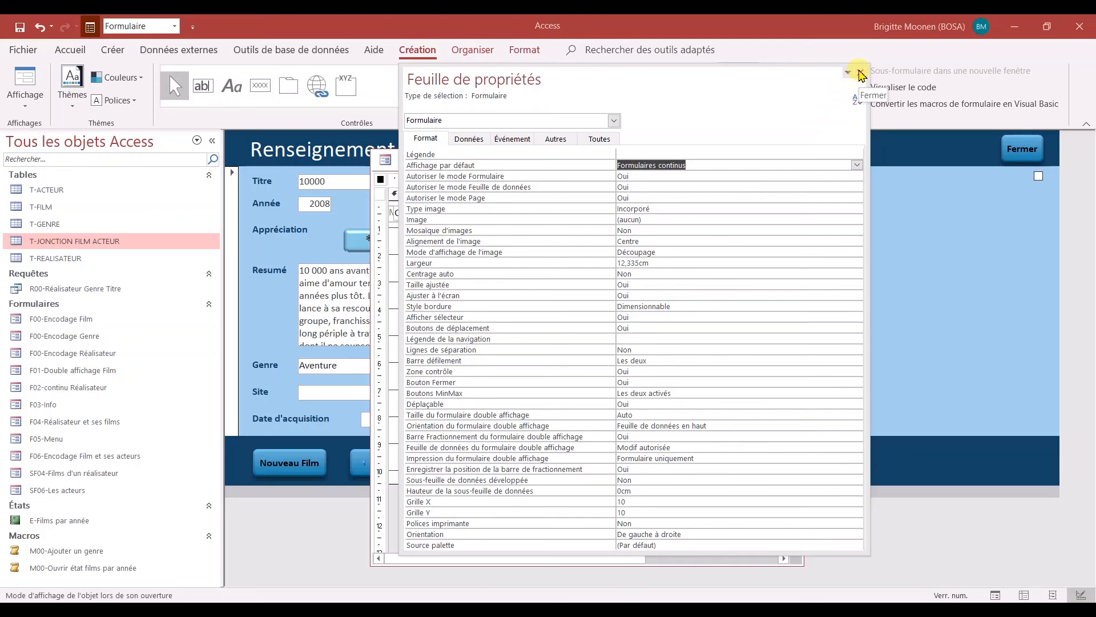
{"action": "left_click", "coordinate": [859, 72]}
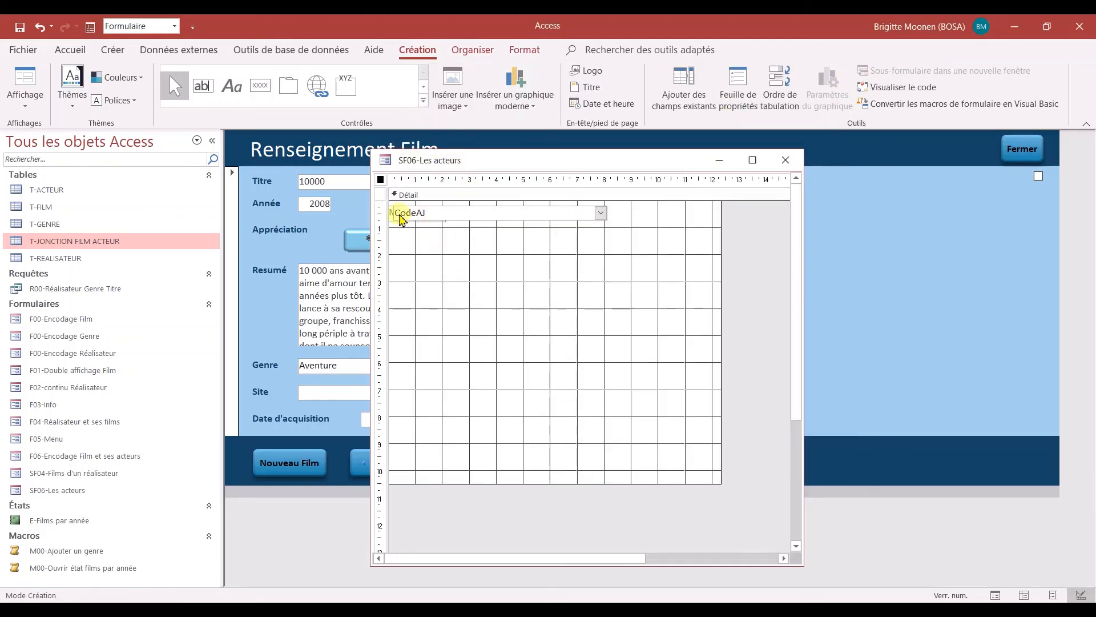
- Delete the combo box's label and shrink the detail section to about 0.8 cm high, tight around the combo box in its upper-left corner
{"action": "left_click", "coordinate": [391, 215]}
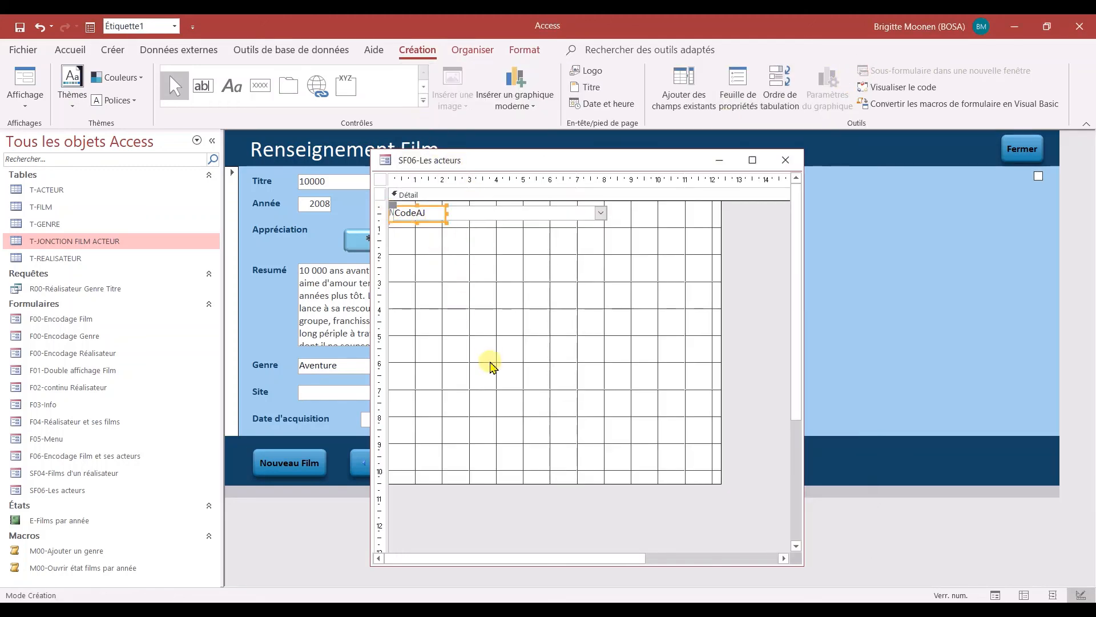
{"action": "key", "text": "Delete"}
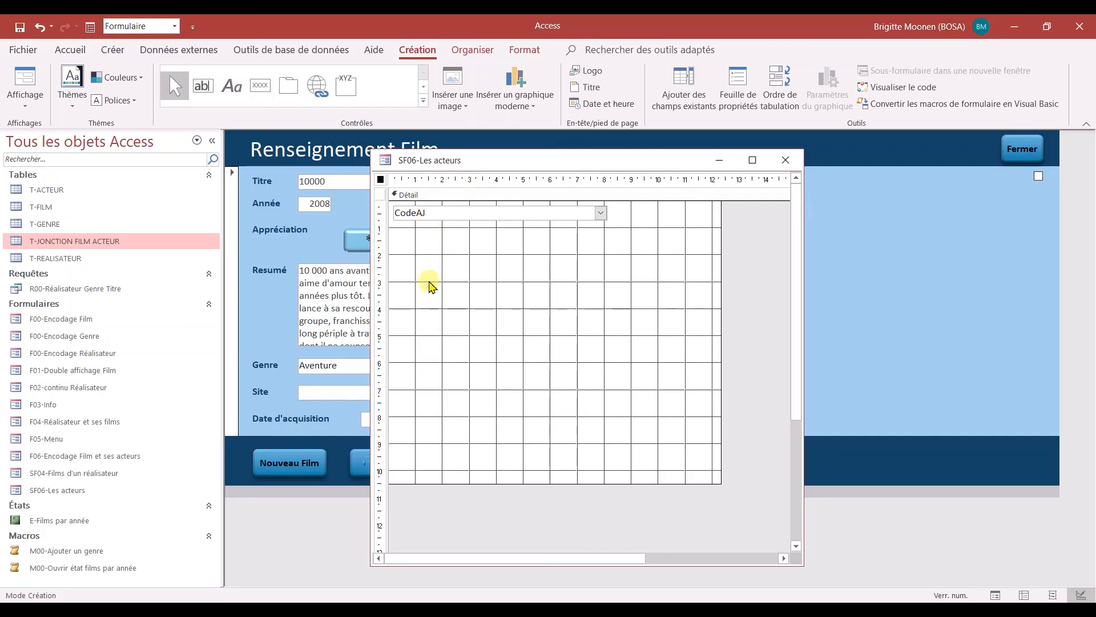
{"action": "left_click_drag", "start_coordinate": [463, 483], "coordinate": [455, 204]}
{"action": "left_click", "coordinate": [458, 210]}
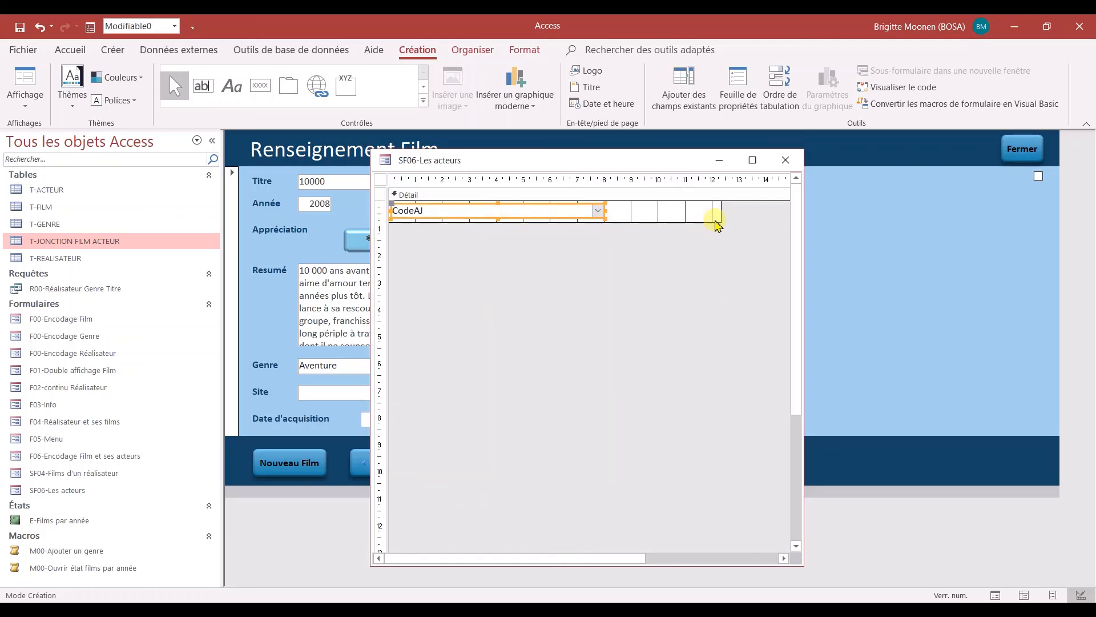
- Narrow the form to about 9 cm wide and display it in form view
{"action": "left_click_drag", "start_coordinate": [722, 216], "coordinate": [626, 214]}
{"action": "left_click", "coordinate": [600, 296]}
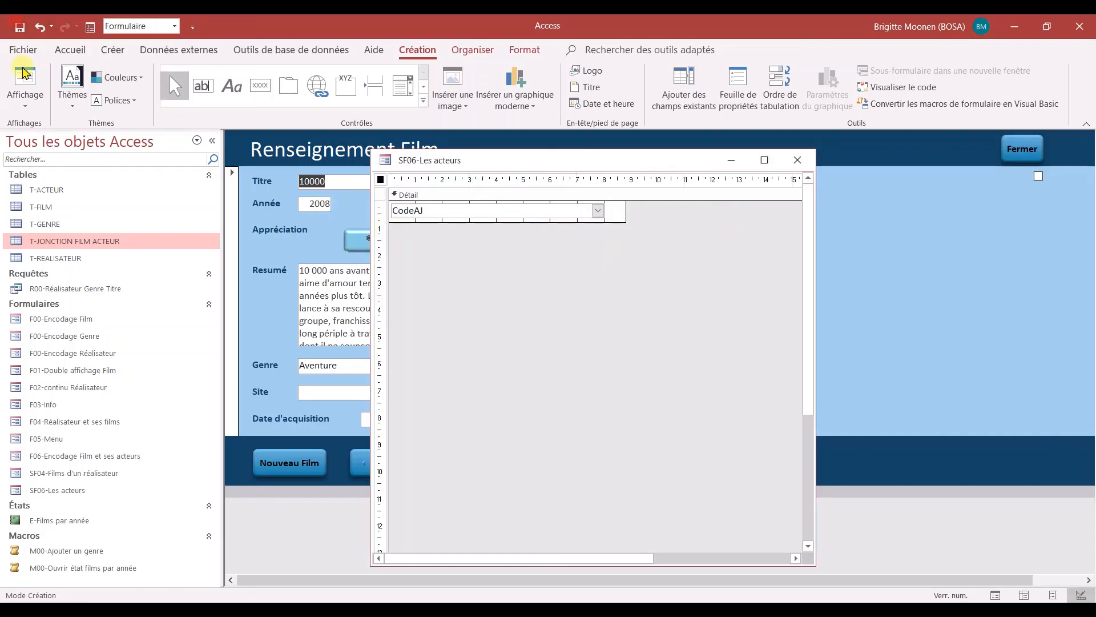
{"action": "left_click", "coordinate": [26, 77]}
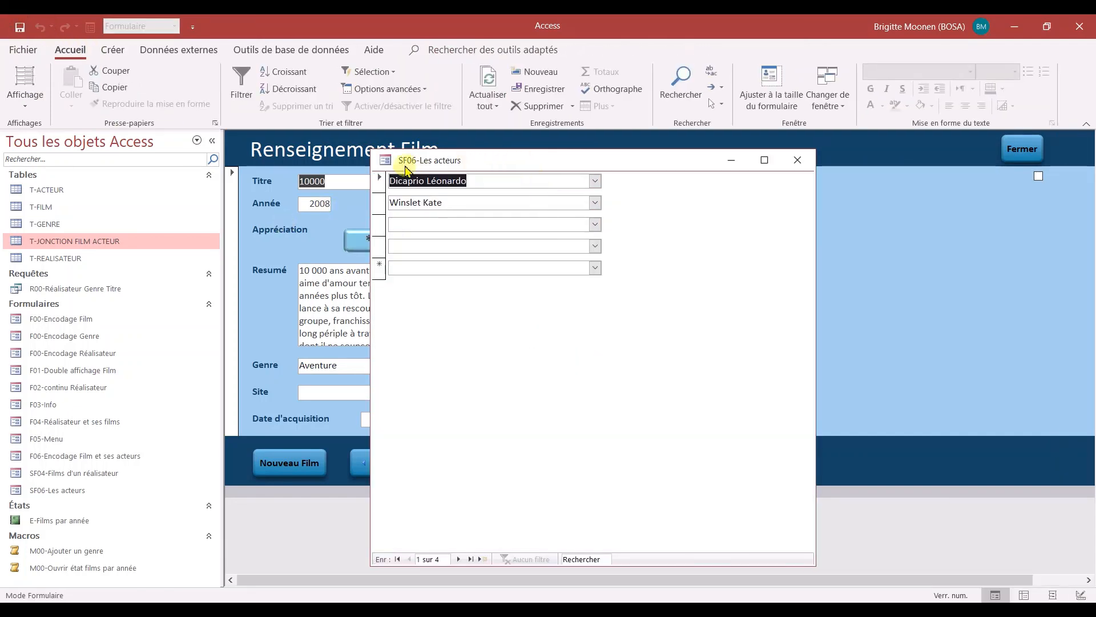